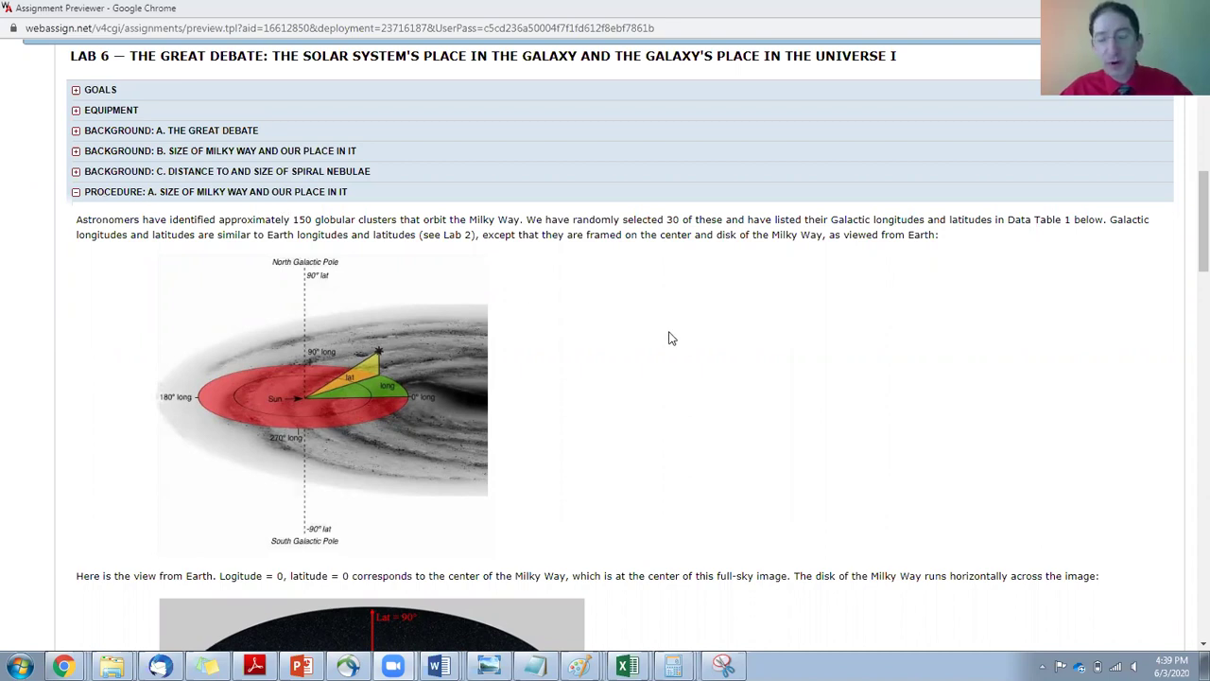
- Scroll the lab page past the sky images to Data Table 1: Globular Clusters
{"action": "scroll", "coordinate": [668, 337], "scroll_direction": "down", "scroll_amount": 2}
{"action": "scroll", "coordinate": [668, 338], "scroll_direction": "down", "scroll_amount": 2}
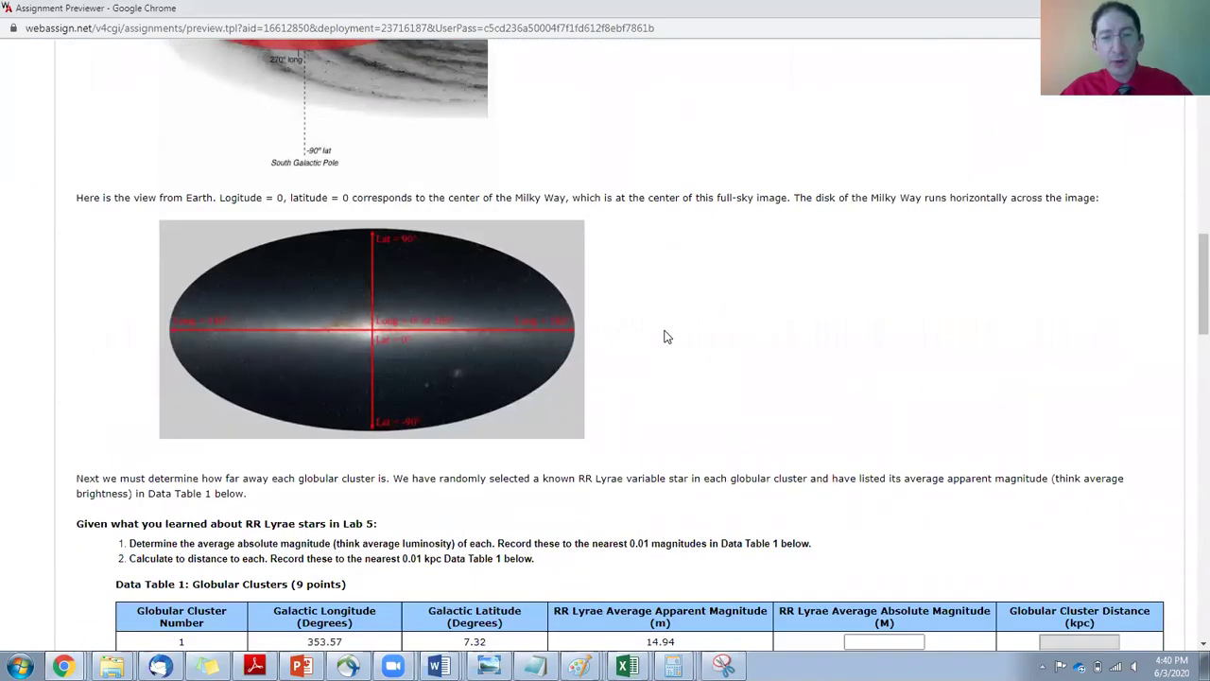
{"action": "scroll", "coordinate": [666, 336], "scroll_direction": "down", "scroll_amount": 3}
{"action": "scroll", "coordinate": [666, 336], "scroll_direction": "down", "scroll_amount": 1}
{"action": "scroll", "coordinate": [666, 332], "scroll_direction": "down", "scroll_amount": 2}
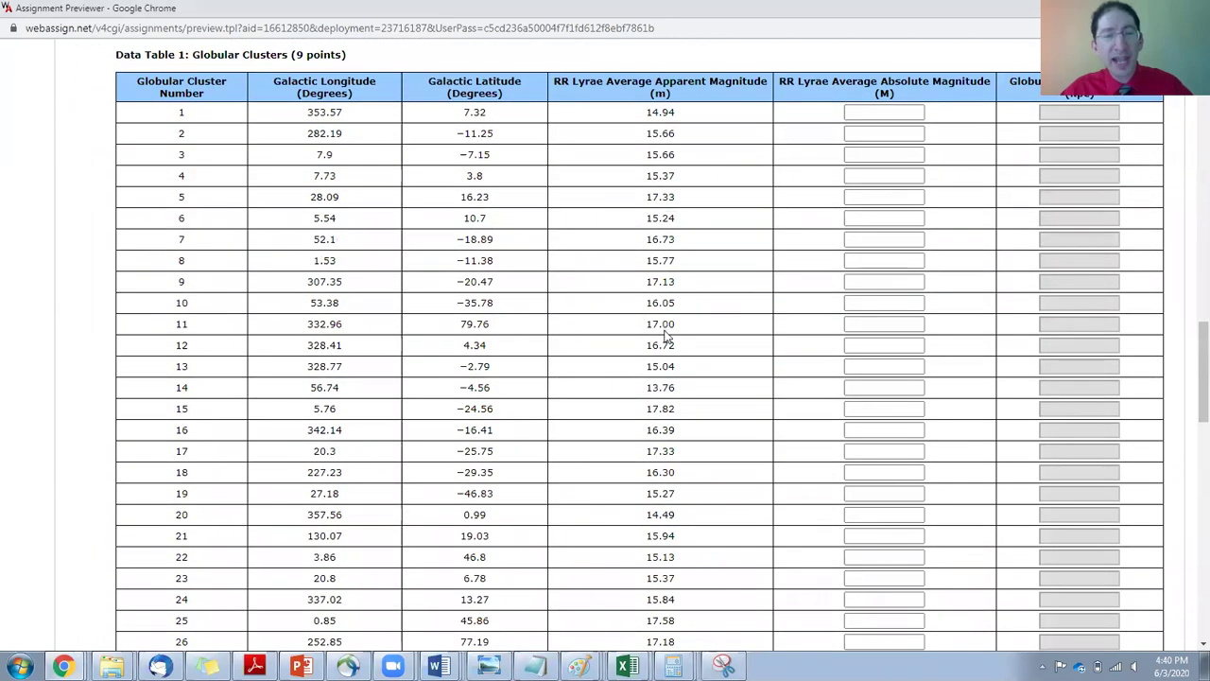
{"action": "scroll", "coordinate": [666, 338], "scroll_direction": "down", "scroll_amount": 2}
{"action": "scroll", "coordinate": [666, 337], "scroll_direction": "down", "scroll_amount": 1}
{"action": "scroll", "coordinate": [666, 335], "scroll_direction": "up", "scroll_amount": 3}
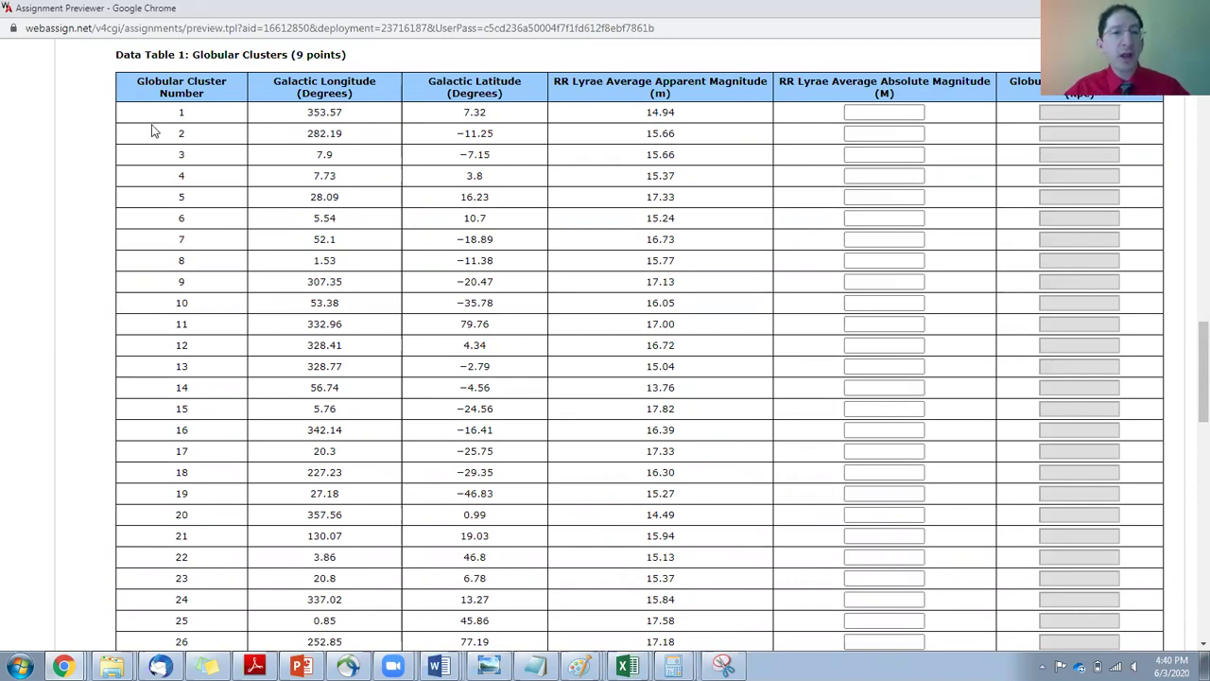
{"action": "scroll", "coordinate": [161, 126], "scroll_direction": "down", "scroll_amount": 2}
{"action": "scroll", "coordinate": [159, 127], "scroll_direction": "down", "scroll_amount": 1}
{"action": "scroll", "coordinate": [160, 132], "scroll_direction": "up", "scroll_amount": 3}
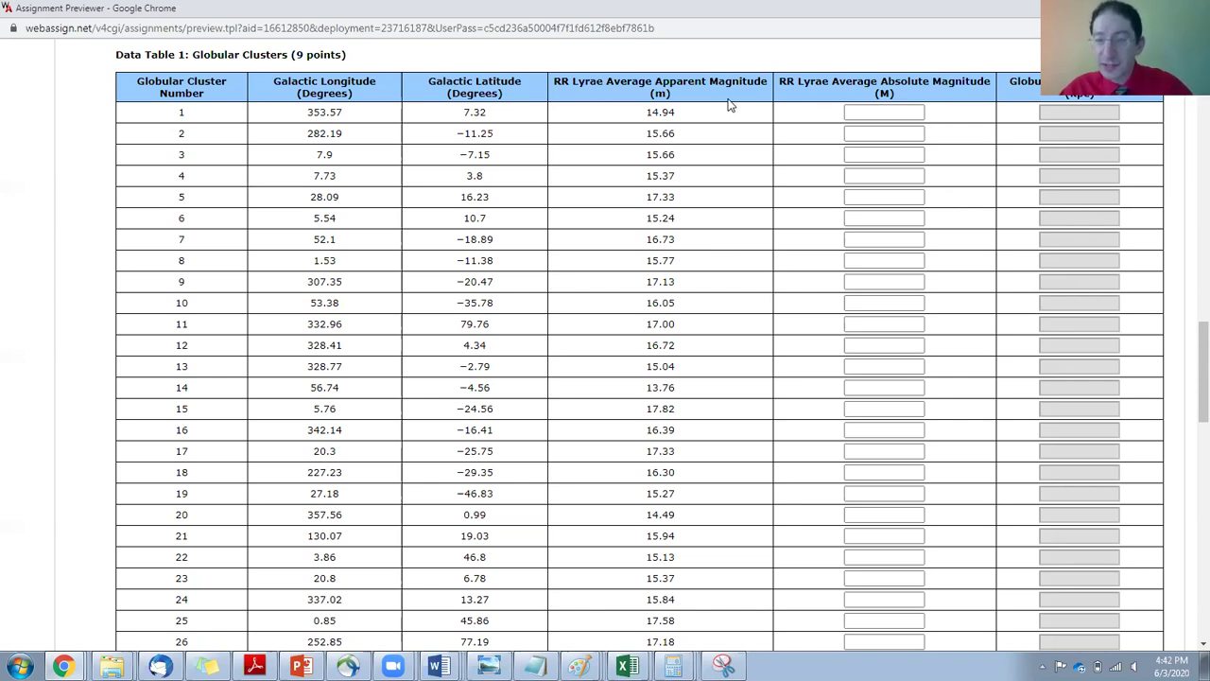
{"action": "left_click", "coordinate": [865, 131]}
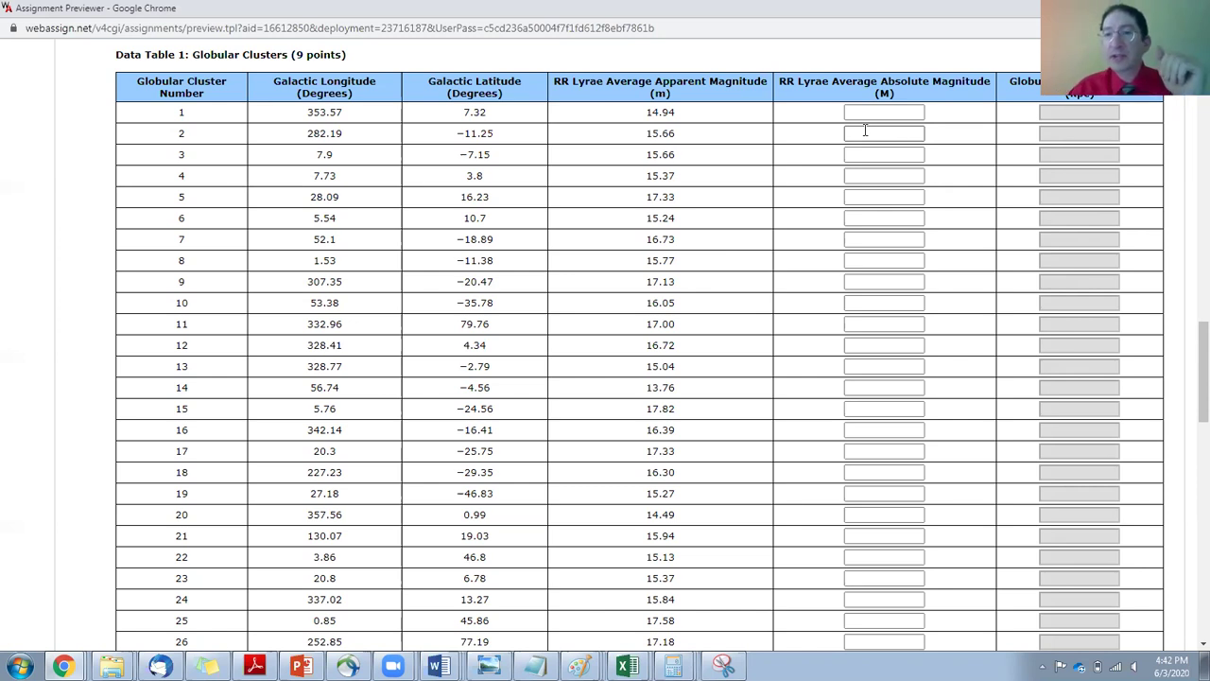
{"action": "left_click", "coordinate": [802, 120]}
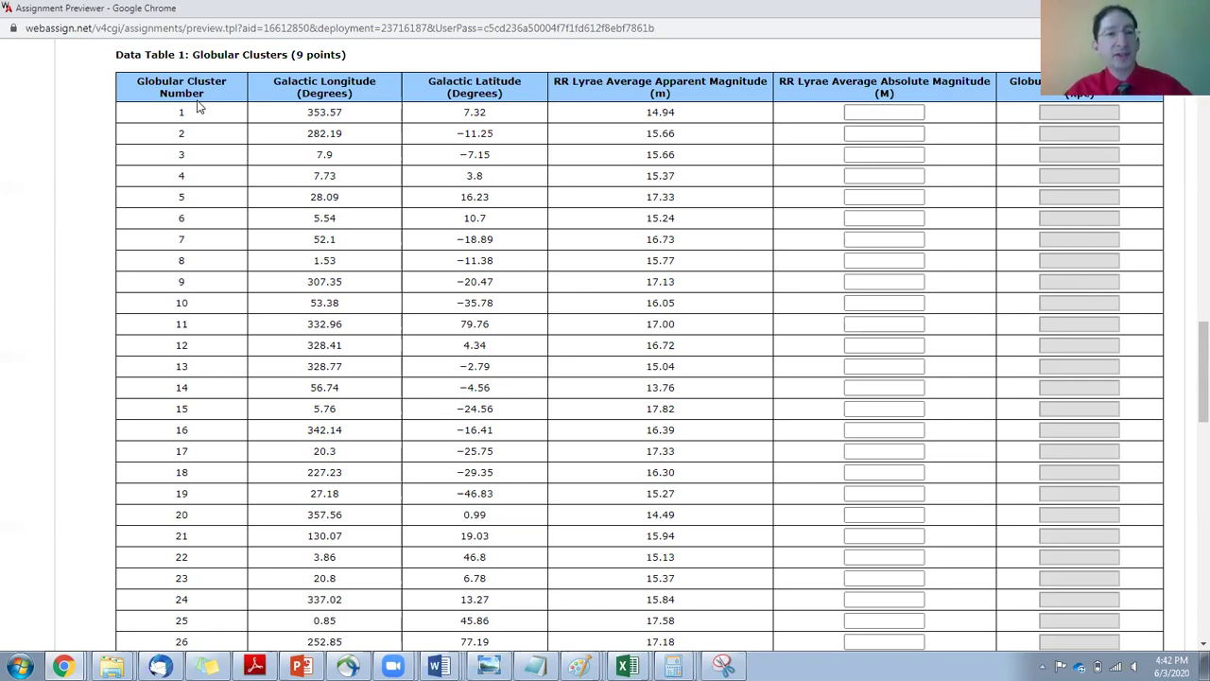
- Select all of Data Table 1 on the WebAssign lab page
{"action": "mouse_move", "coordinate": [102, 94]}
{"action": "left_mouse_down"}
{"action": "mouse_move", "coordinate": [611, 318]}
{"action": "mouse_move", "coordinate": [934, 400]}
{"action": "mouse_move", "coordinate": [1144, 430]}
{"action": "left_mouse_up"}
{"action": "scroll", "coordinate": [454, 248], "scroll_direction": "down", "scroll_amount": 3}
{"action": "scroll", "coordinate": [454, 249], "scroll_direction": "down", "scroll_amount": 1}
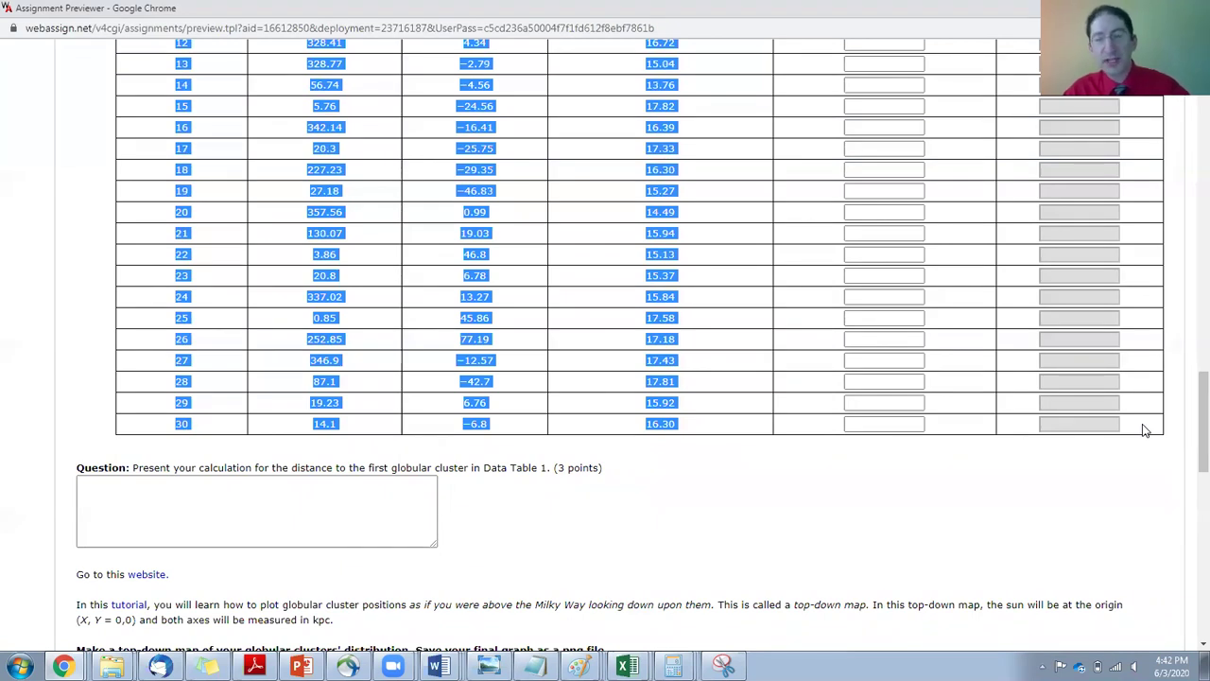
- Switch to the Book1 workbook and review the pasted globular cluster data
{"action": "left_click", "coordinate": [627, 667]}
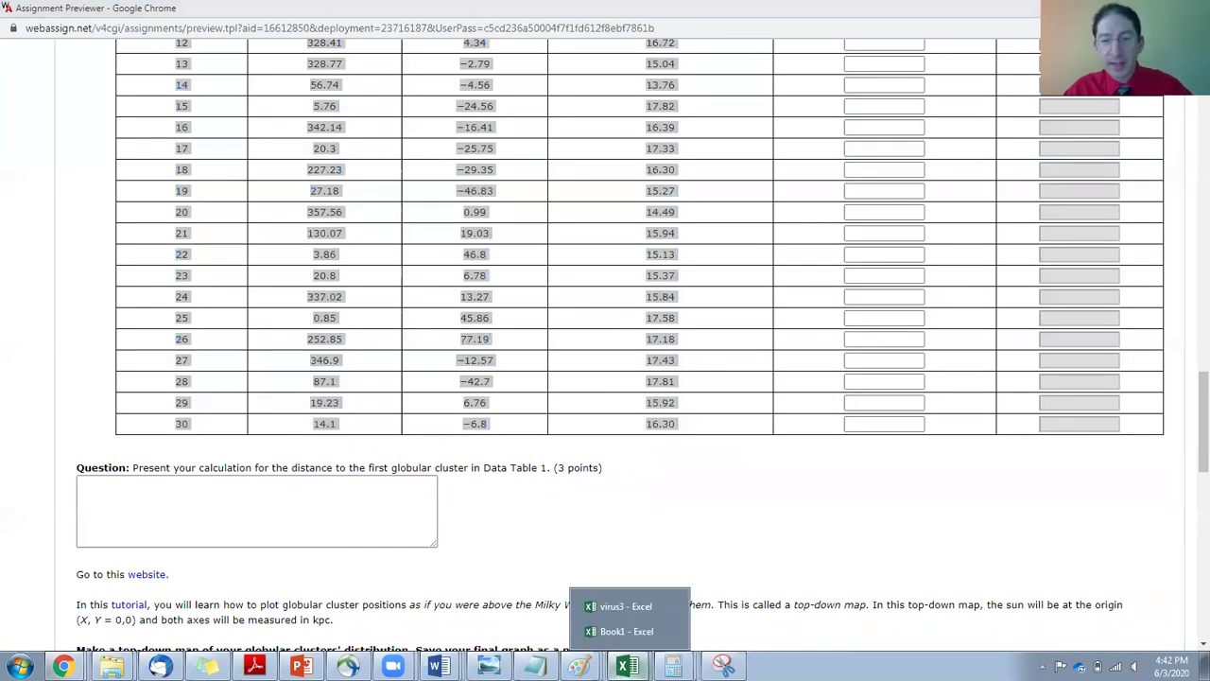
{"action": "left_click", "coordinate": [632, 630]}
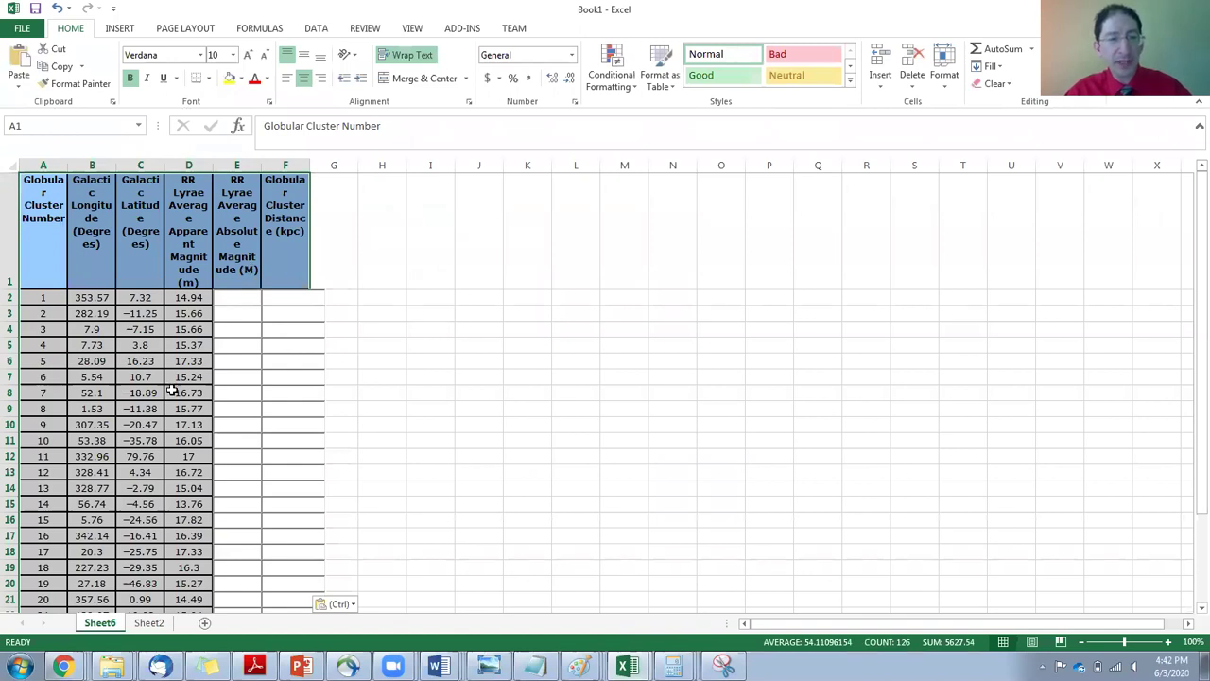
{"action": "scroll", "coordinate": [174, 388], "scroll_direction": "down", "scroll_amount": 1}
{"action": "scroll", "coordinate": [175, 387], "scroll_direction": "up", "scroll_amount": 1}
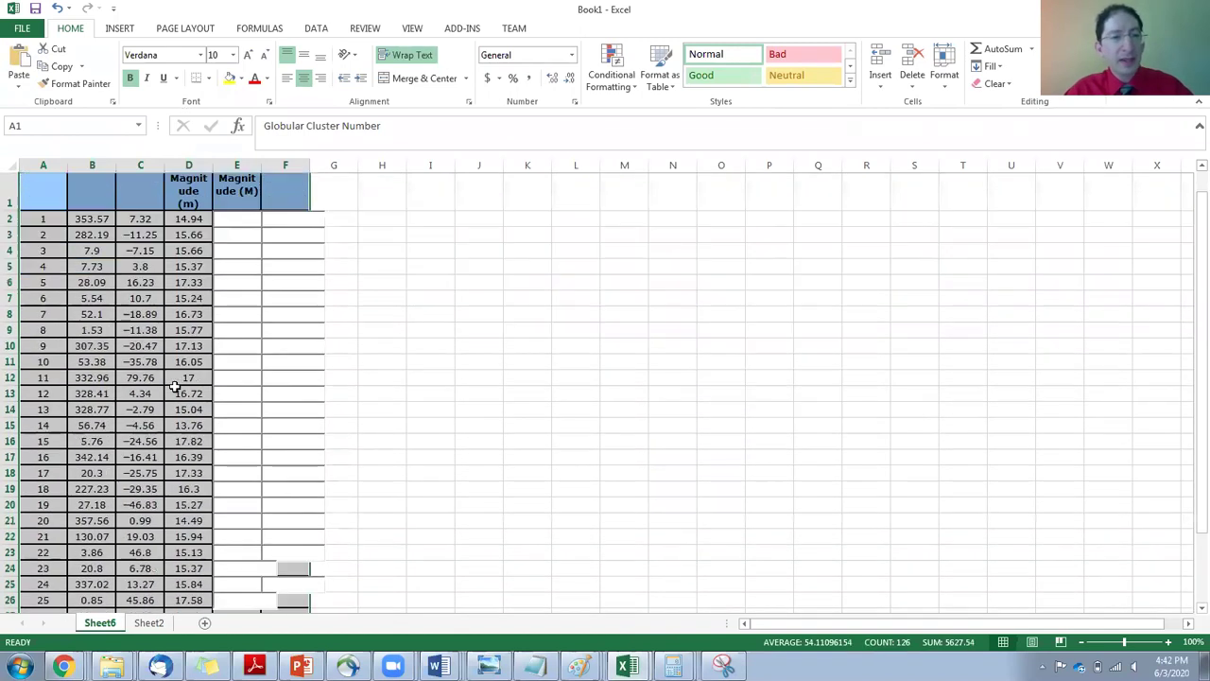
{"action": "scroll", "coordinate": [175, 388], "scroll_direction": "down", "scroll_amount": 6}
{"action": "scroll", "coordinate": [203, 387], "scroll_direction": "up", "scroll_amount": 6}
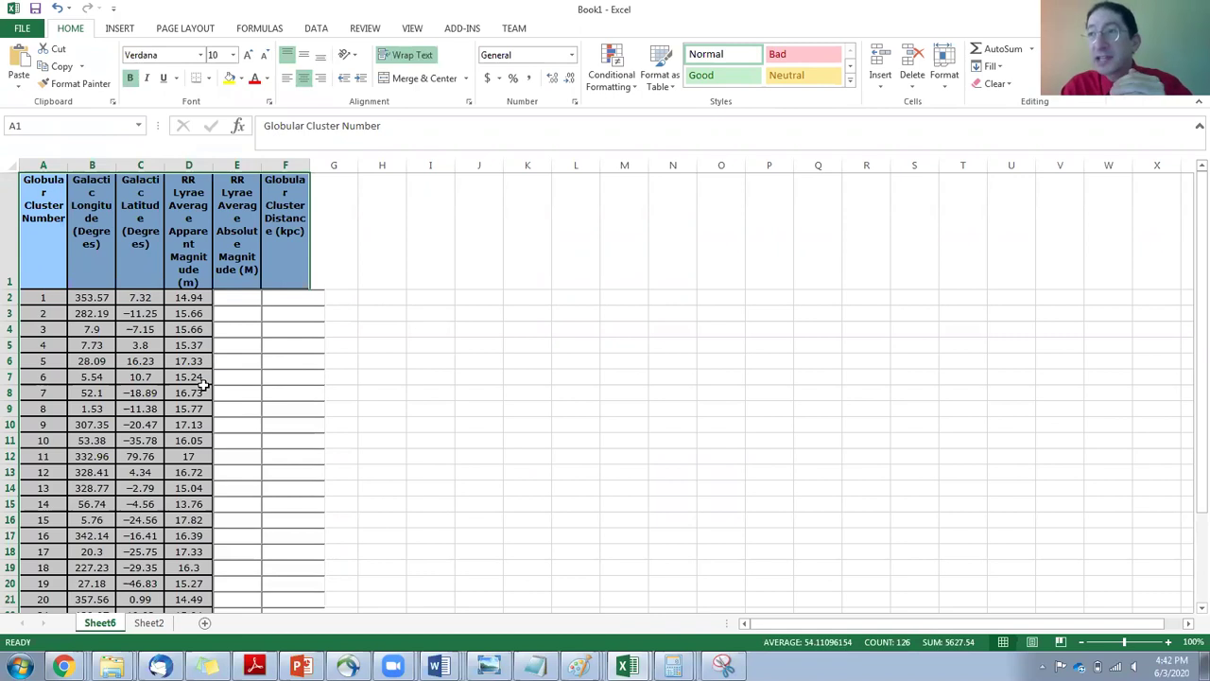
- Insert two empty columns at column E after the apparent magnitudes
{"action": "left_click", "coordinate": [235, 299]}
{"action": "double_click", "coordinate": [243, 313]}
{"action": "double_click", "coordinate": [272, 329]}
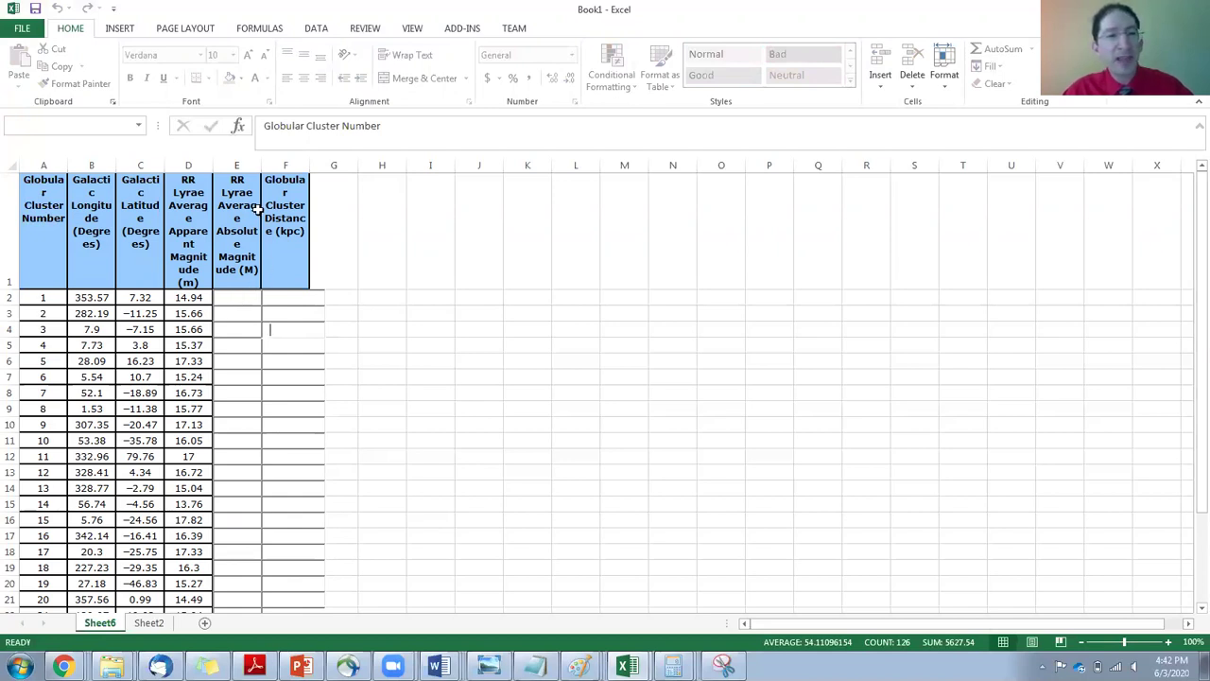
{"action": "right_click", "coordinate": [220, 159]}
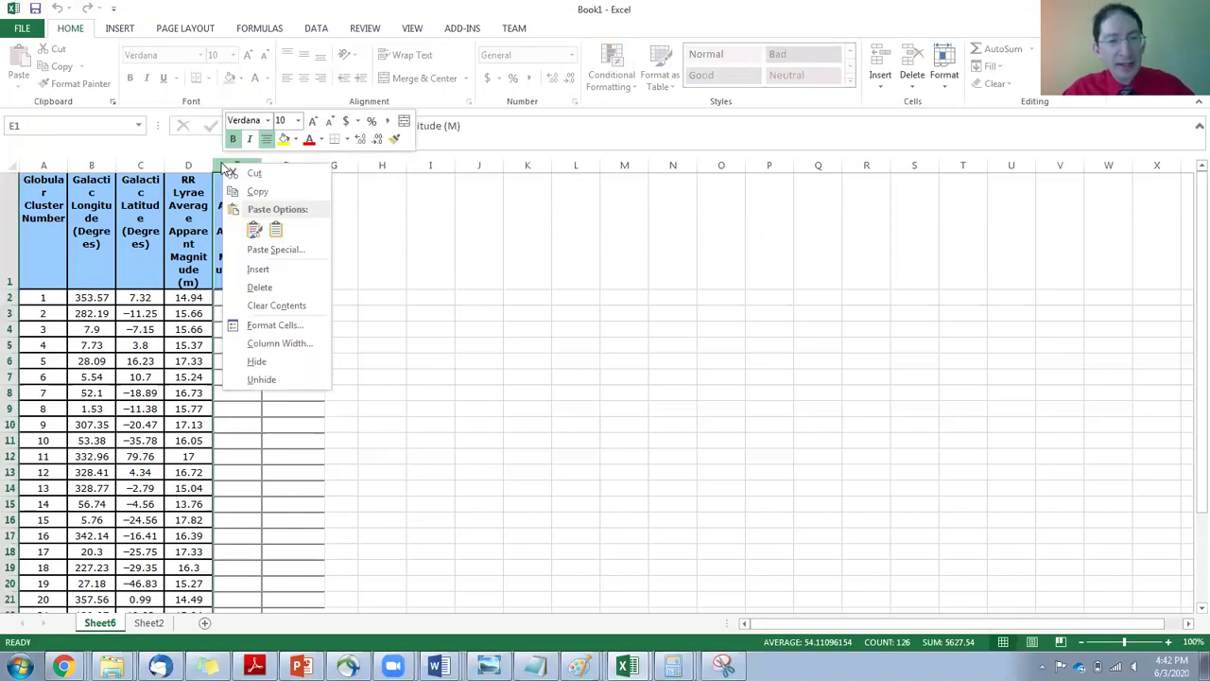
{"action": "left_click", "coordinate": [269, 269]}
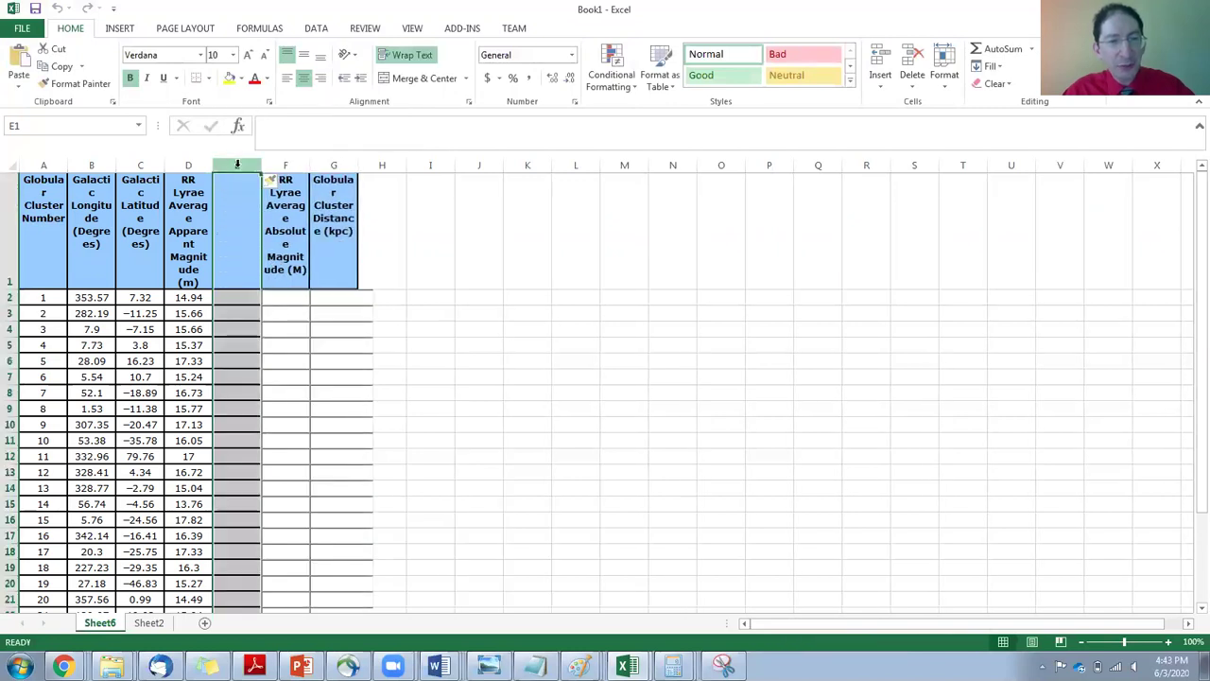
{"action": "right_click", "coordinate": [238, 172]}
{"action": "left_click", "coordinate": [274, 274]}
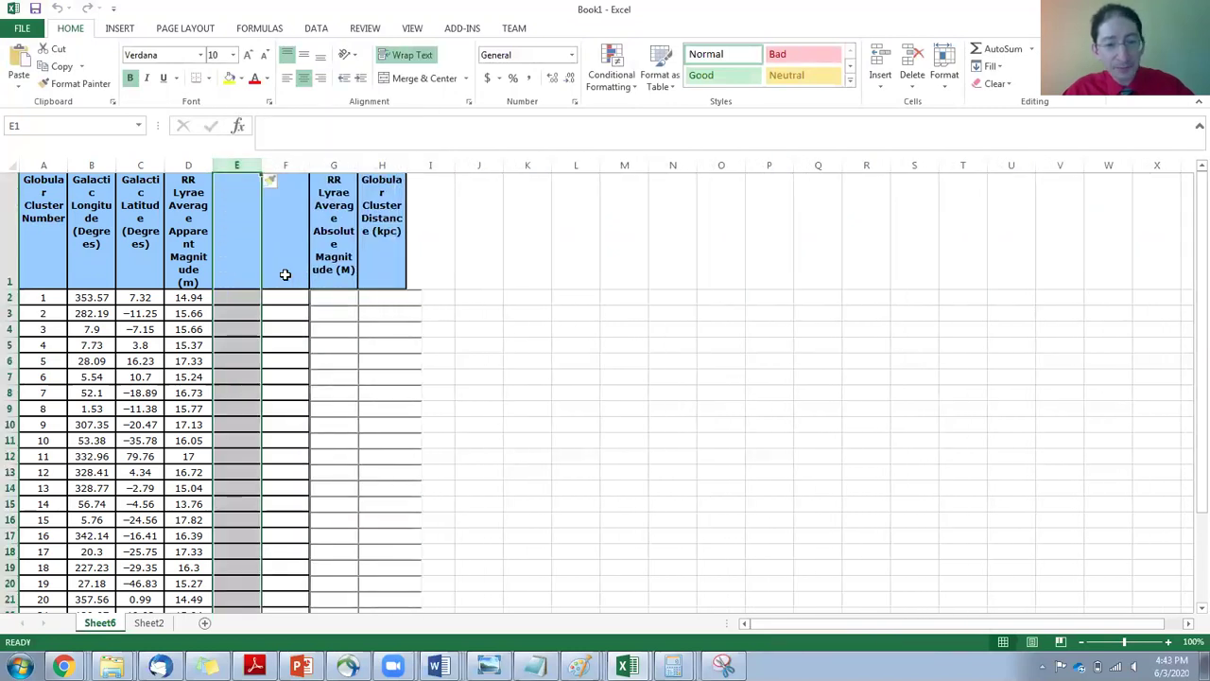
- Move the absolute magnitude and distance headings from G1:H1 into E1:F1
{"action": "left_click", "coordinate": [332, 182]}
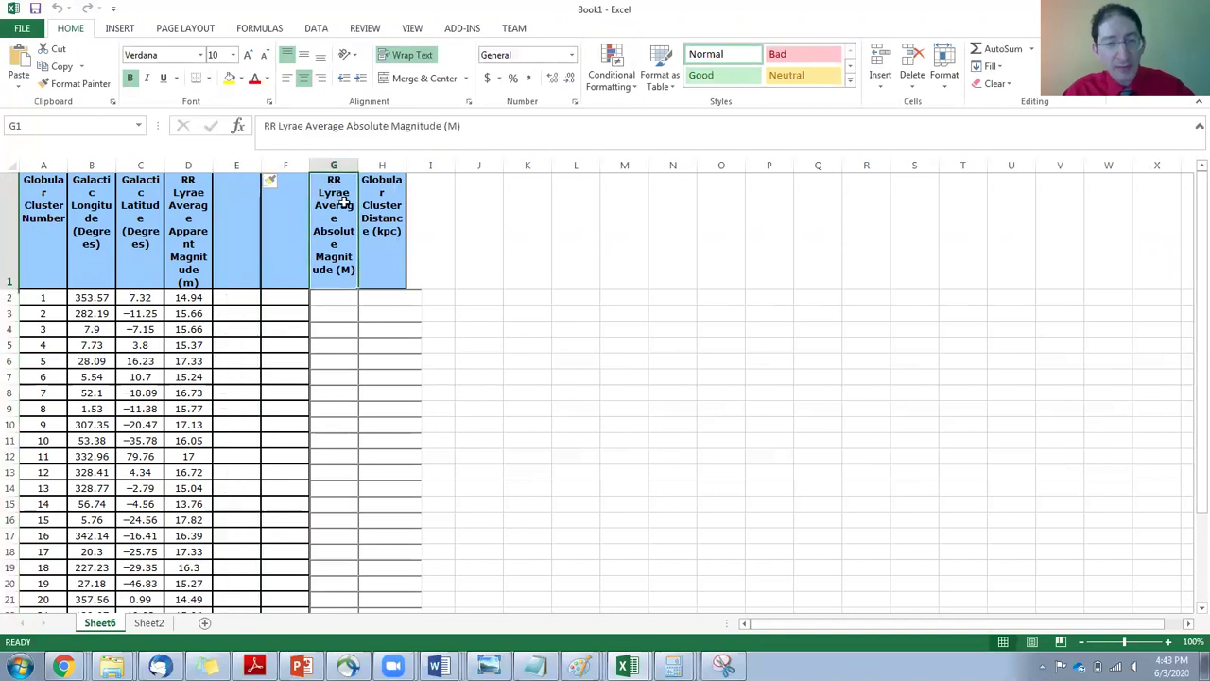
{"action": "left_click_drag", "start_coordinate": [347, 206], "coordinate": [385, 251]}
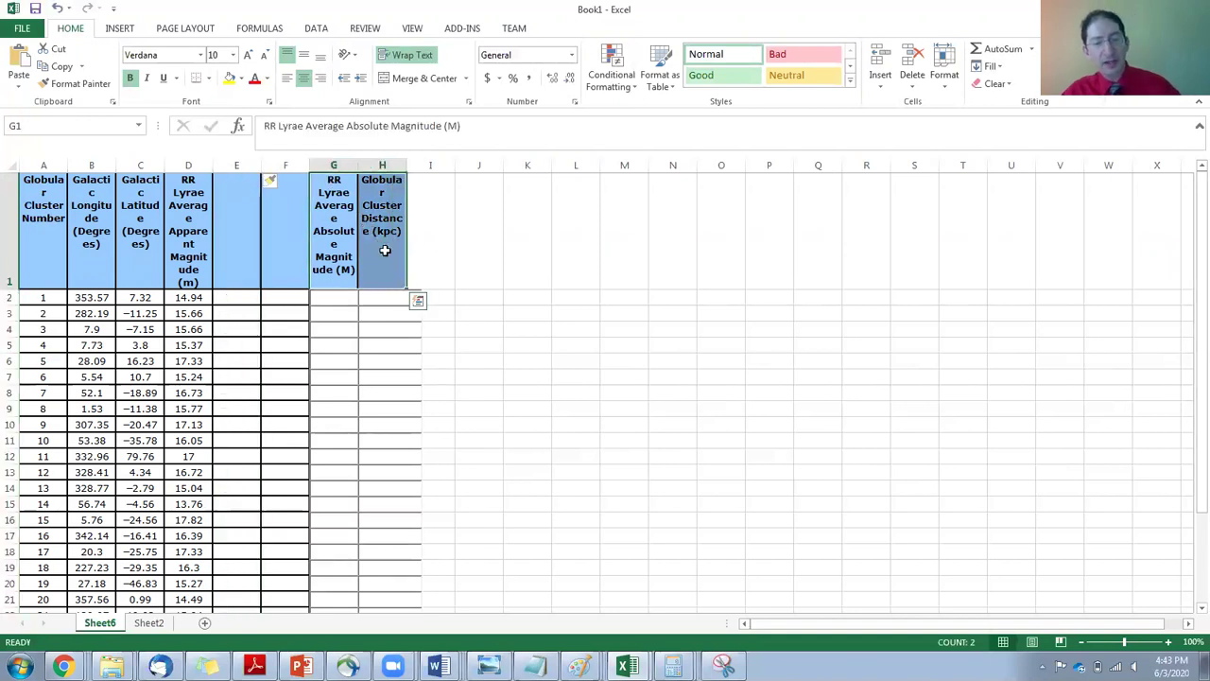
{"action": "key", "text": "ctrl+c"}
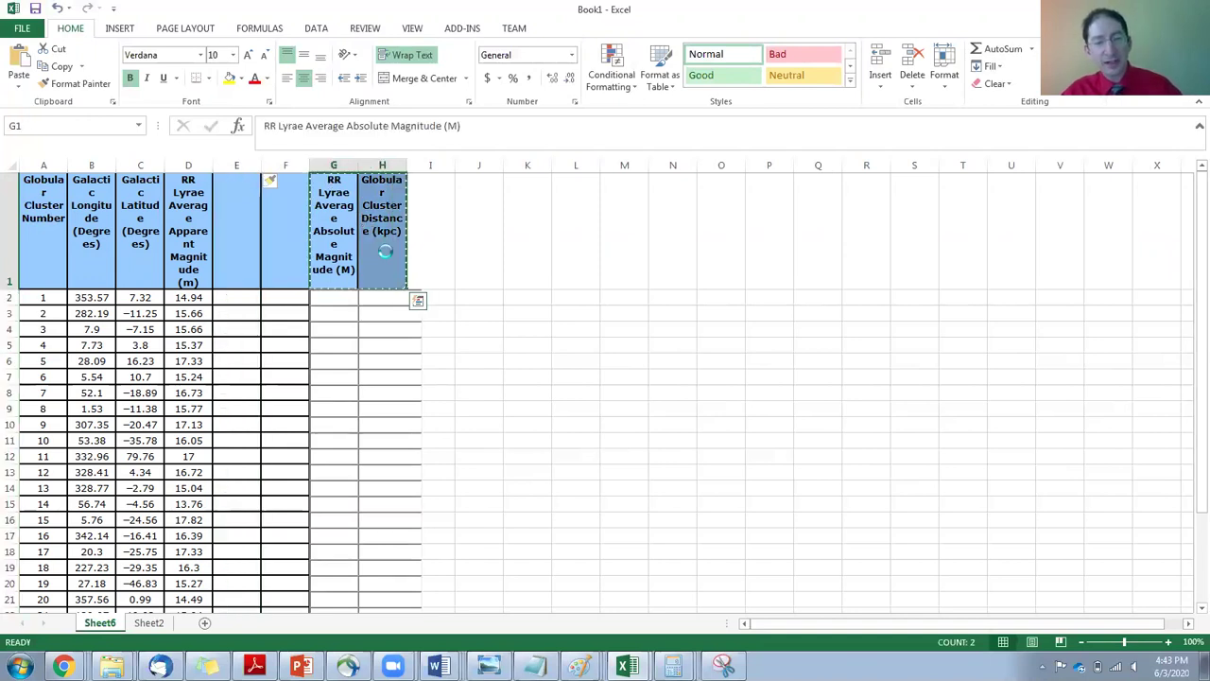
{"action": "left_click_drag", "start_coordinate": [311, 218], "coordinate": [262, 218]}
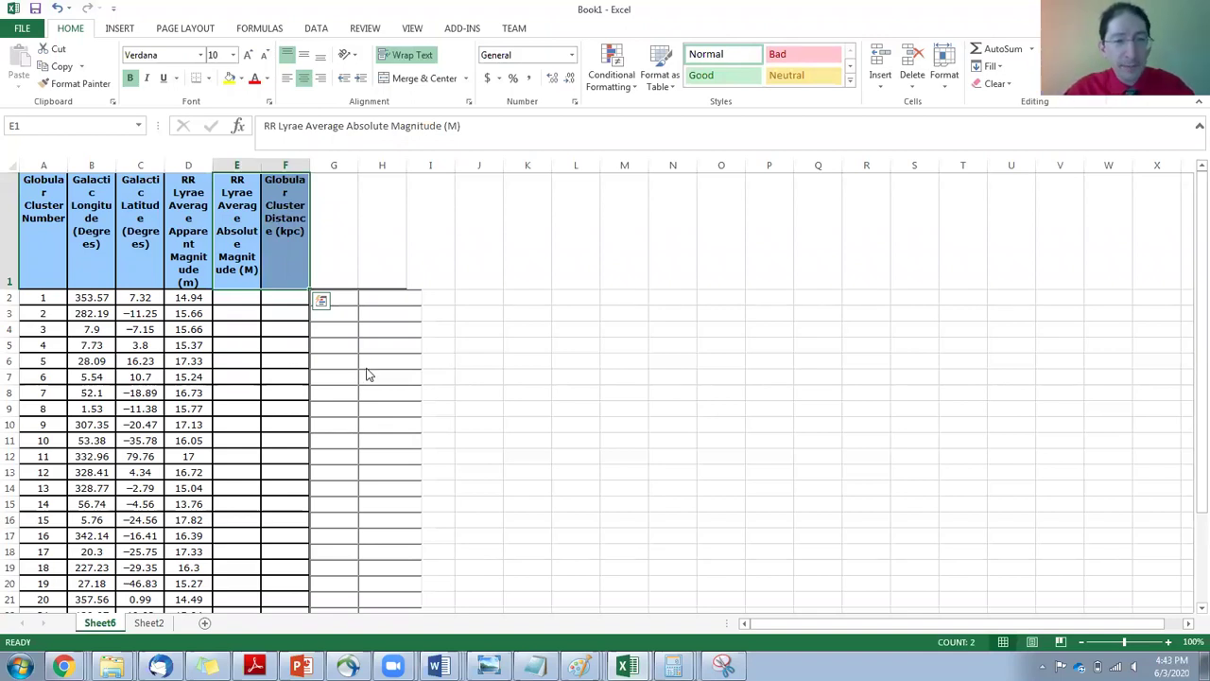
{"action": "left_click", "coordinate": [188, 164]}
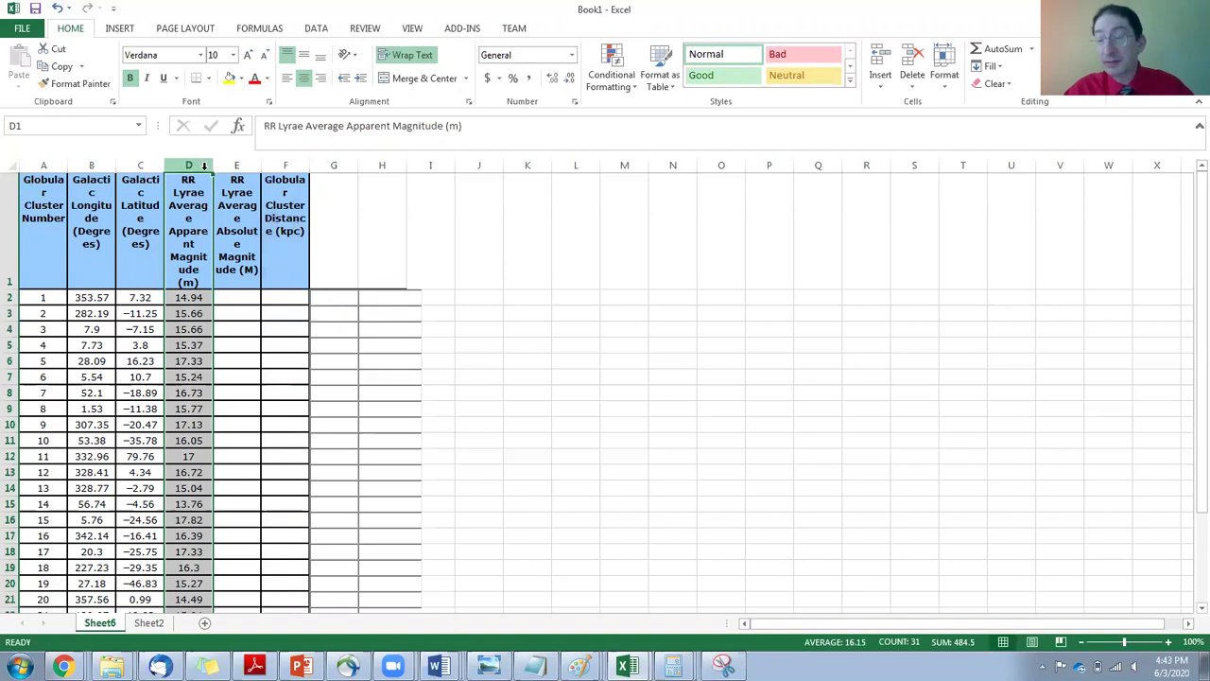
{"action": "left_click", "coordinate": [238, 165]}
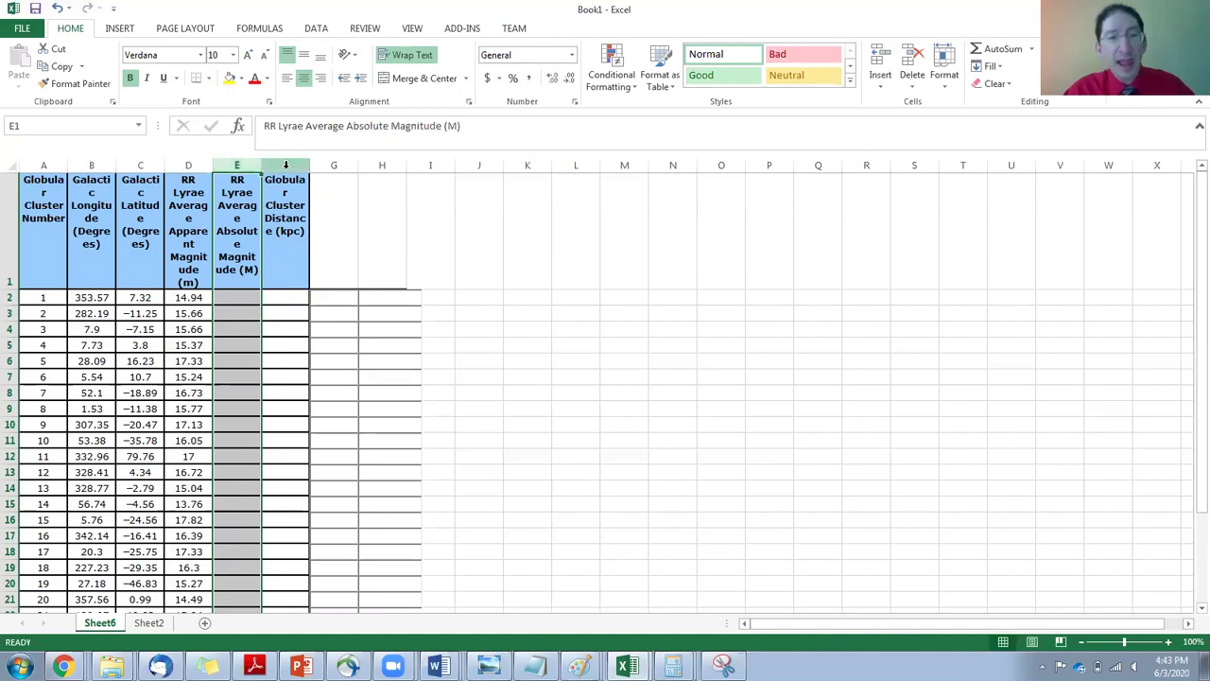
{"action": "left_click", "coordinate": [285, 164]}
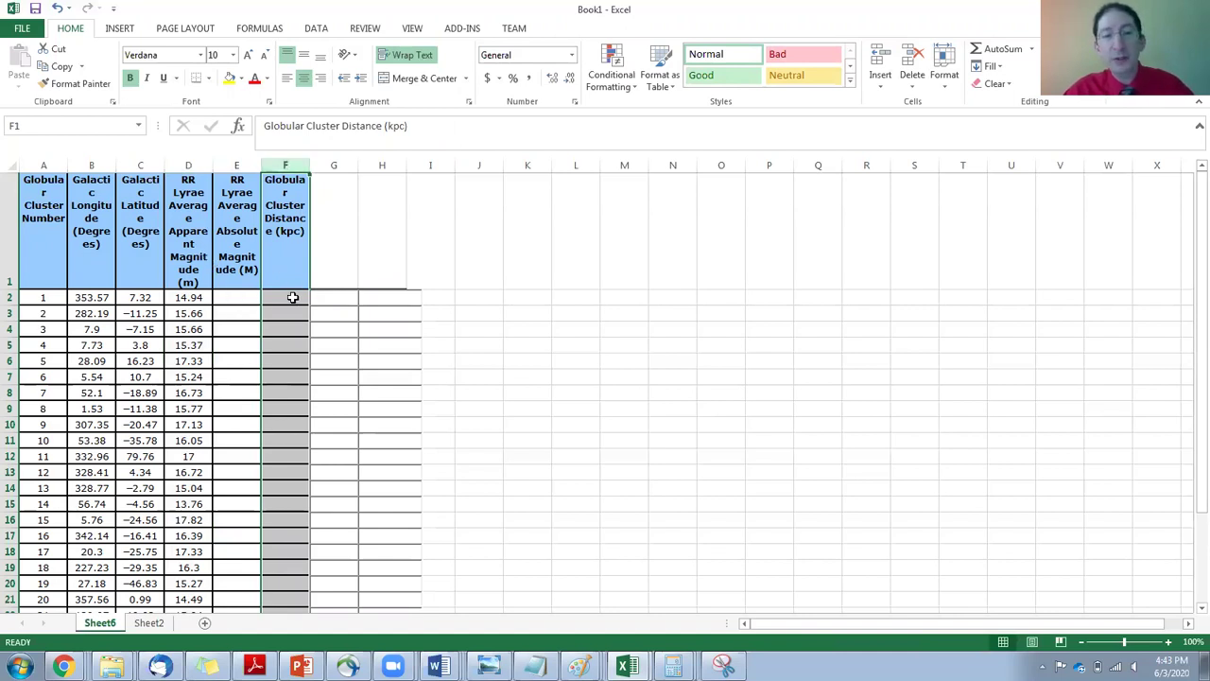
{"action": "left_click", "coordinate": [290, 296]}
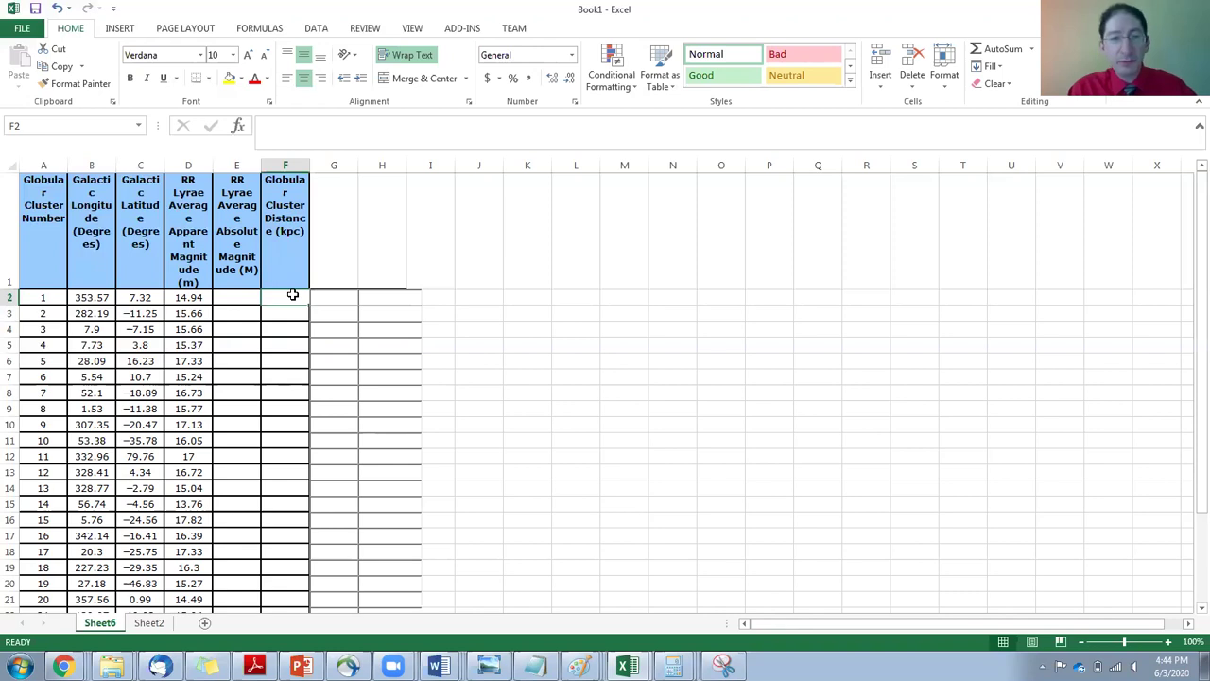
- Enter the distance formula =0.01*1.585^(D2-E2) in F2
{"action": "type", "text": "="}
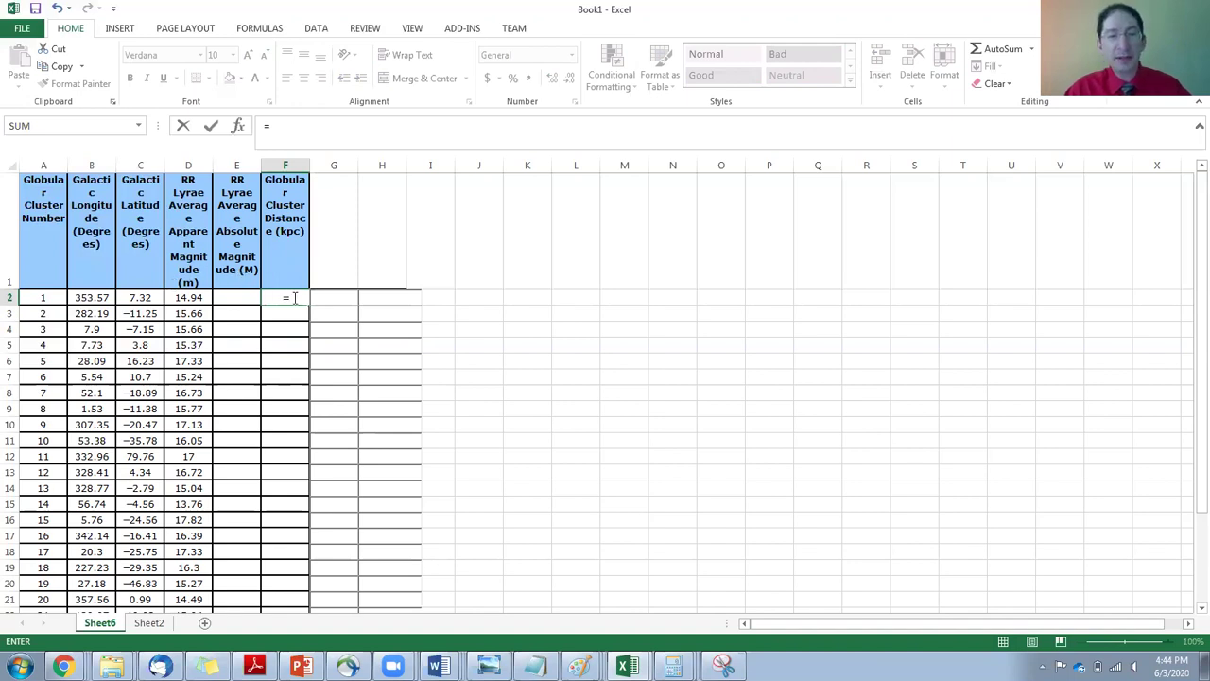
{"action": "type", "text": "0.01"}
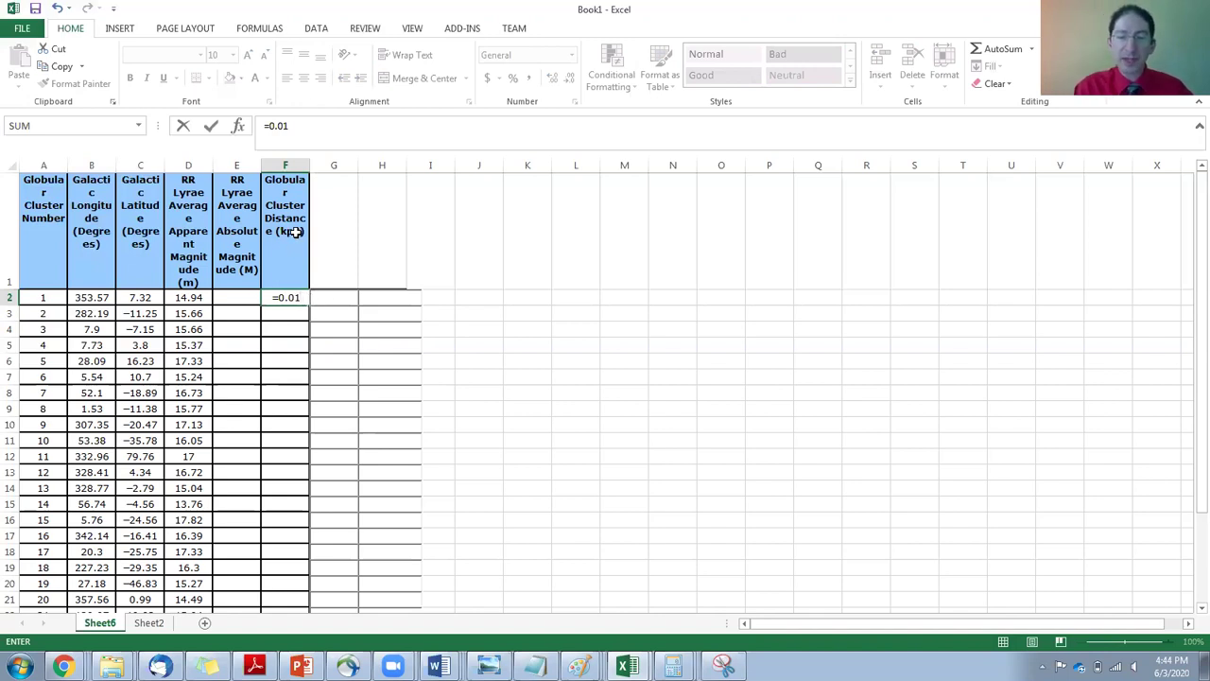
{"action": "type", "text": "*1.585"}
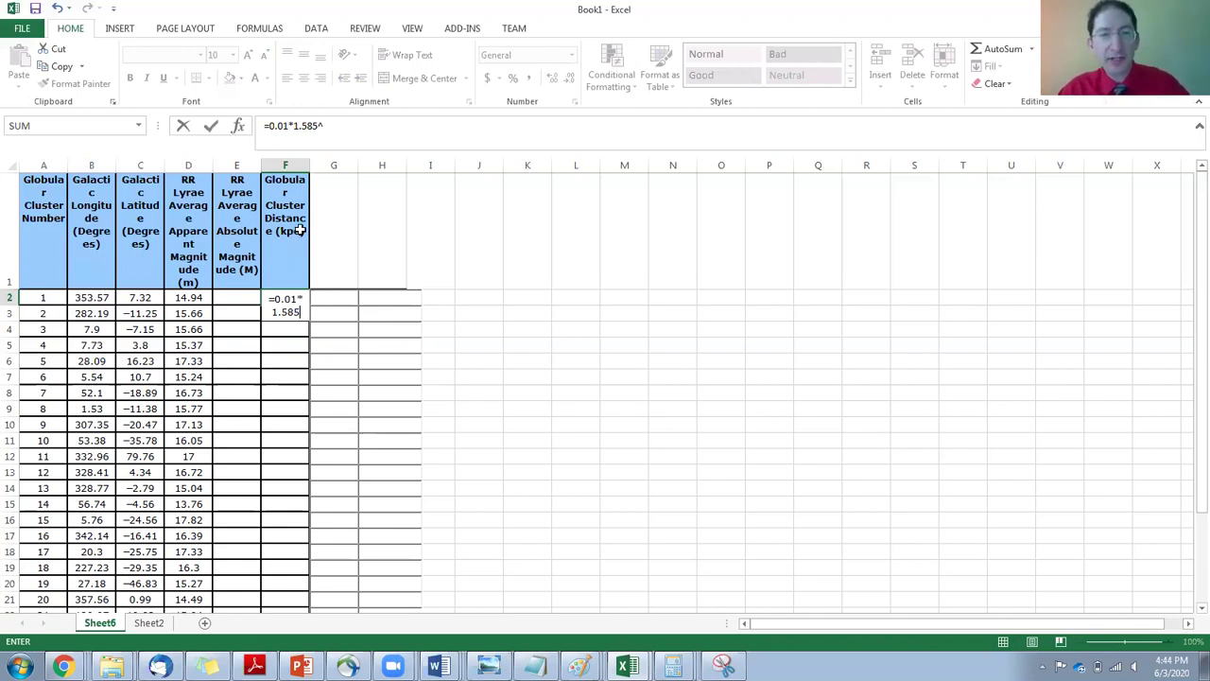
{"action": "type", "text": "^"}
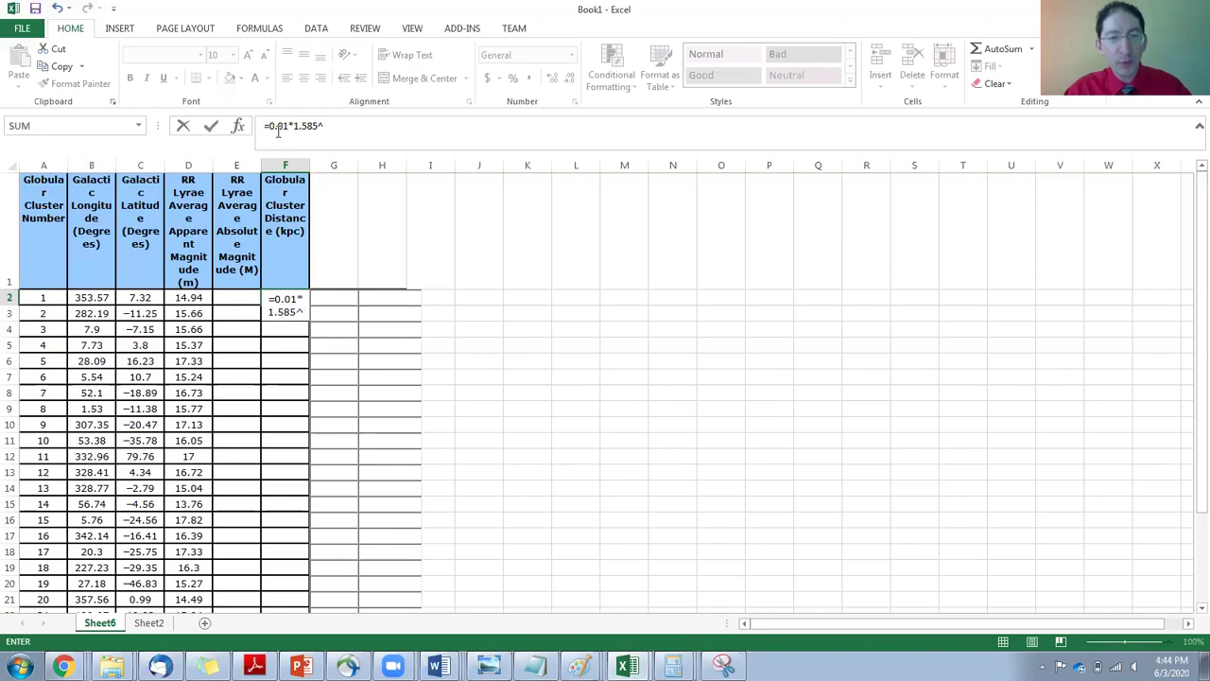
{"action": "left_click", "coordinate": [332, 128]}
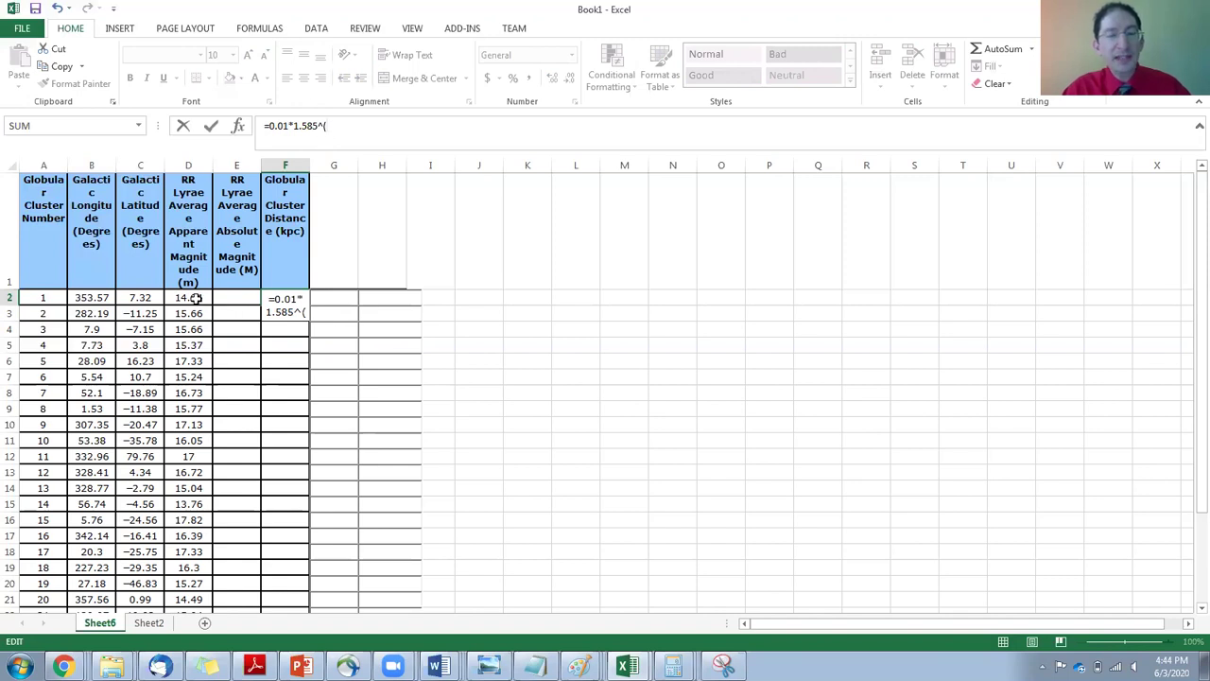
{"action": "left_click", "coordinate": [196, 297]}
{"action": "type", "text": "-"}
{"action": "left_click", "coordinate": [230, 298]}
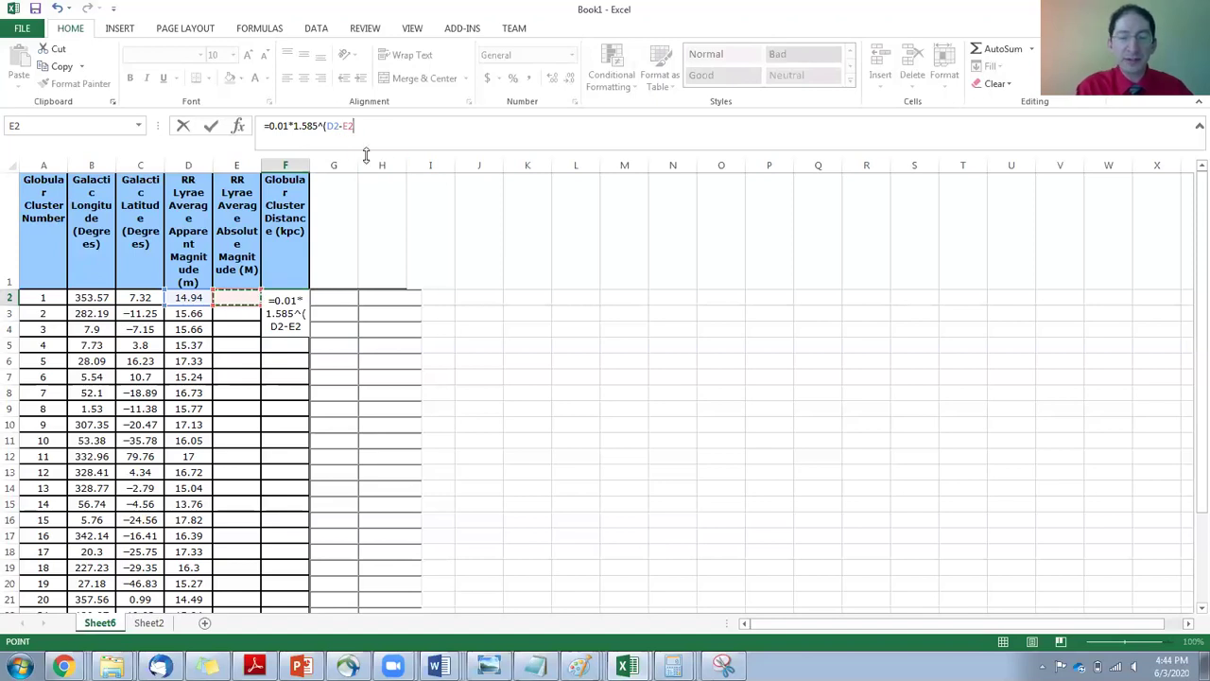
{"action": "type", "text": ")"}
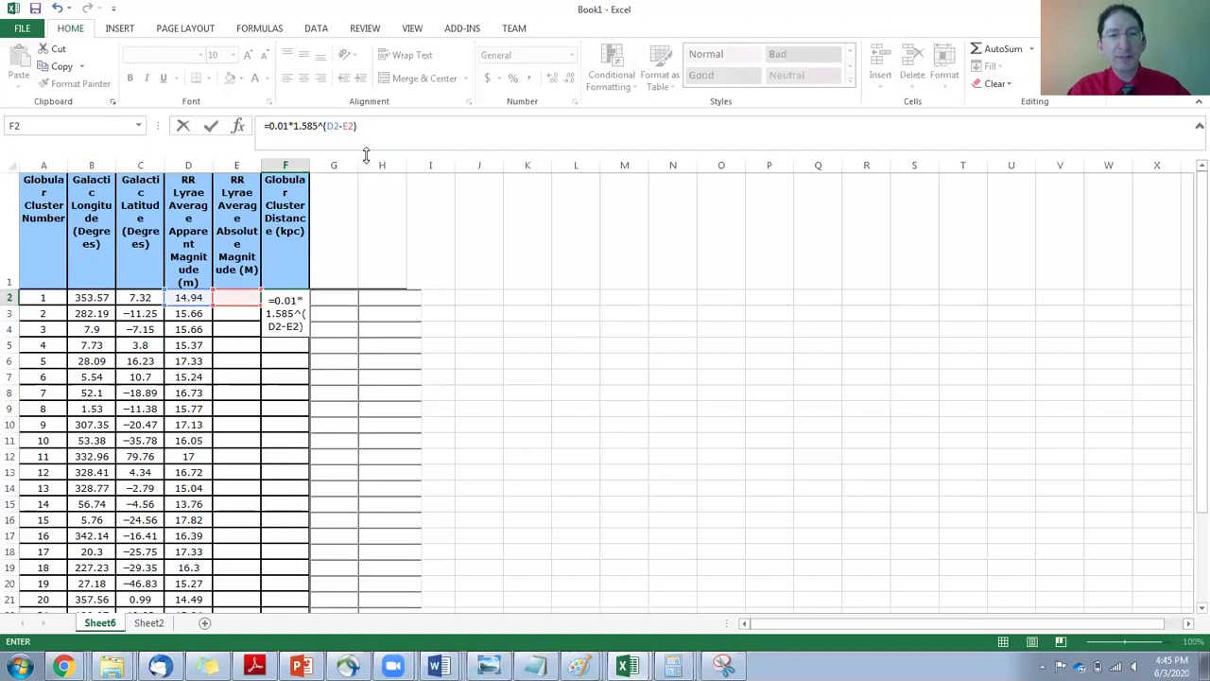
{"action": "key", "text": "Return"}
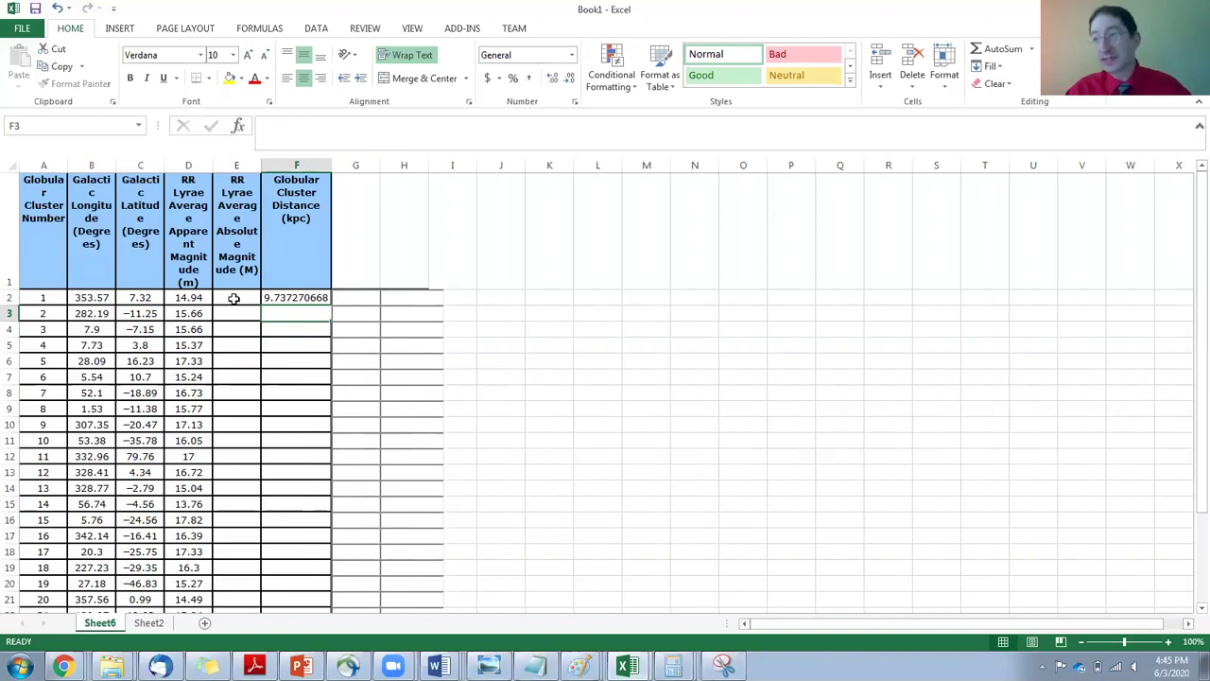
- Test absolute magnitudes 1, 2 and -1 in E2, then clear E2
{"action": "left_click", "coordinate": [233, 297]}
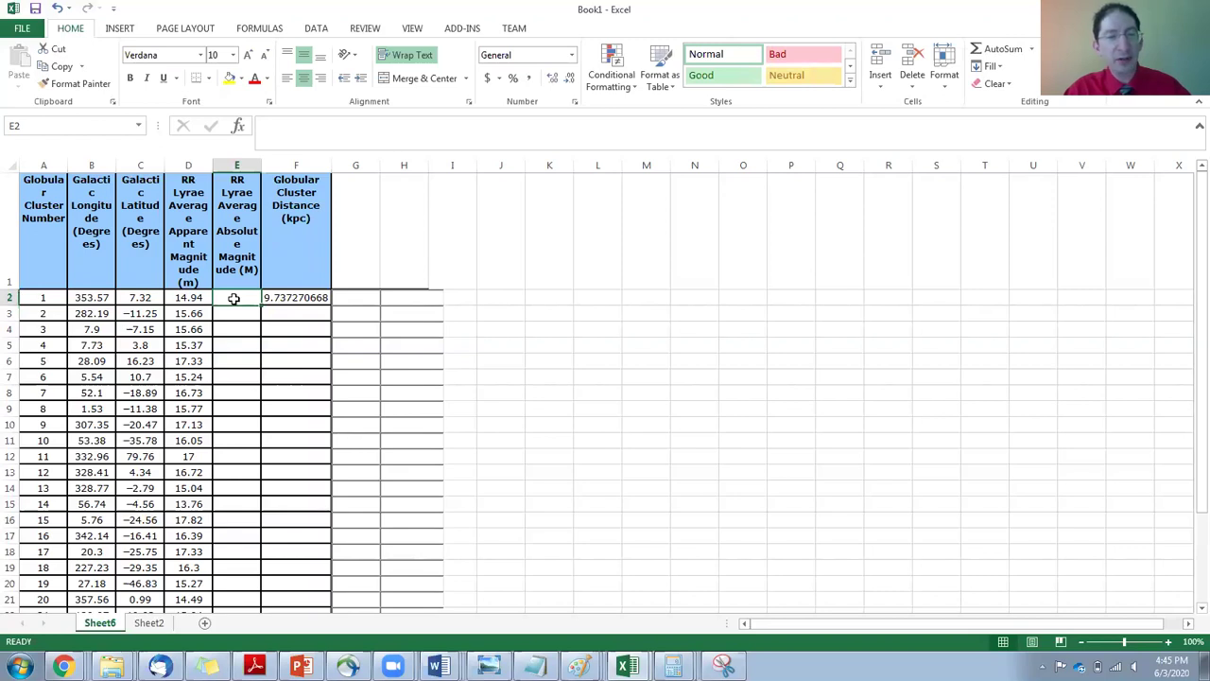
{"action": "type", "text": "1"}
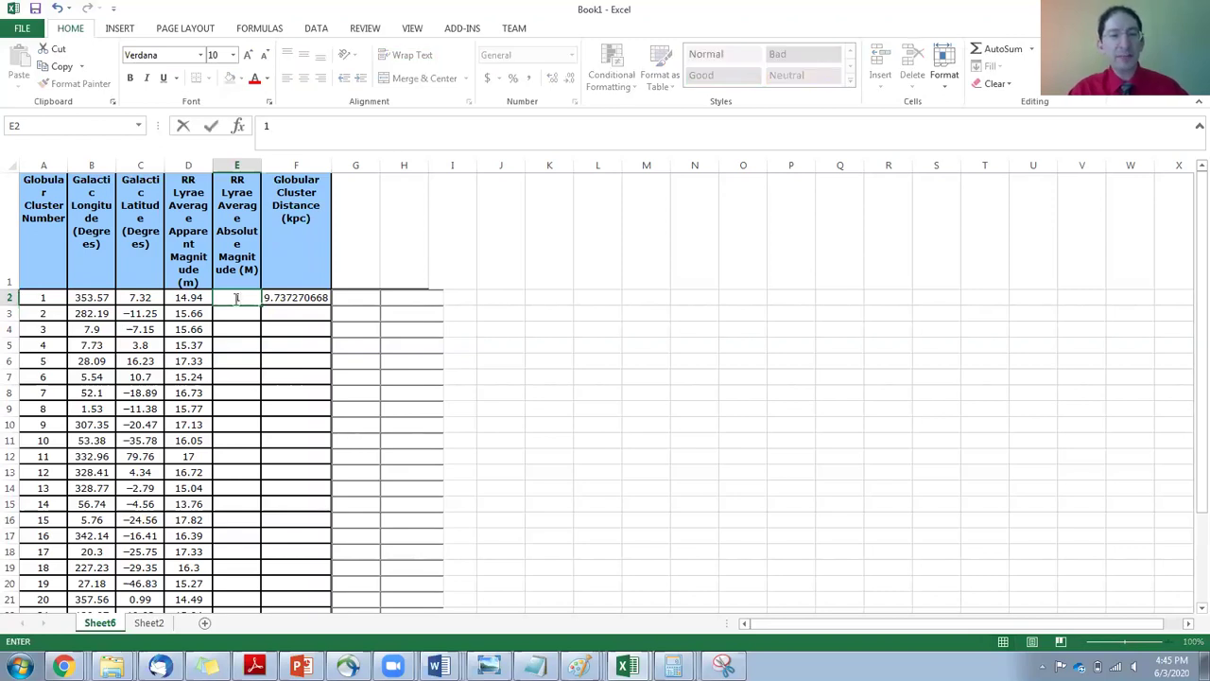
{"action": "key", "text": "Return"}
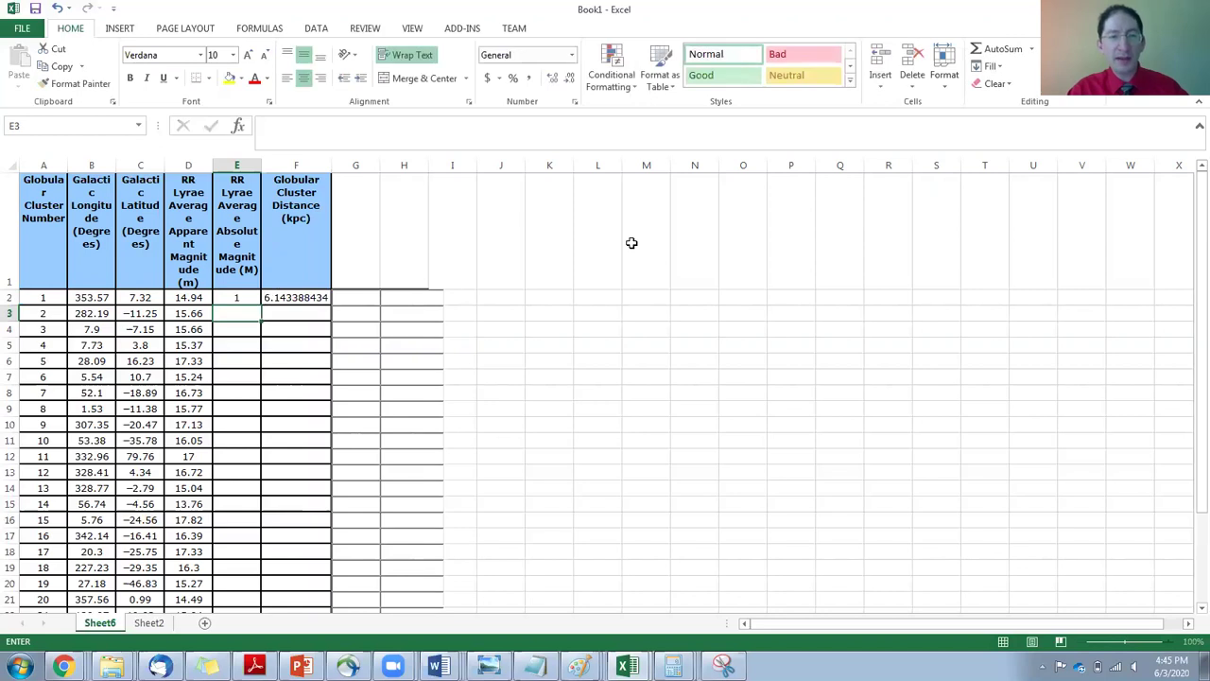
{"action": "left_click", "coordinate": [241, 298]}
{"action": "type", "text": "2"}
{"action": "key", "text": "Return"}
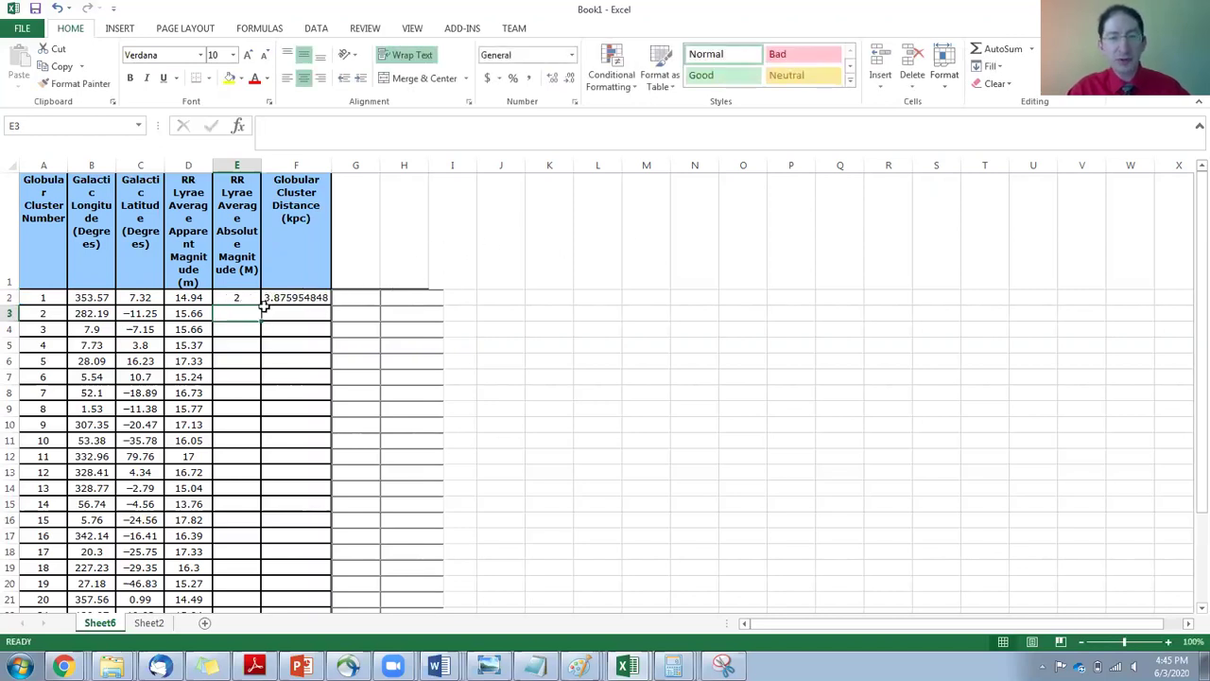
{"action": "left_click", "coordinate": [236, 298]}
{"action": "type", "text": "-1"}
{"action": "key", "text": "Return"}
{"action": "left_click", "coordinate": [245, 297]}
{"action": "key", "text": "Delete"}
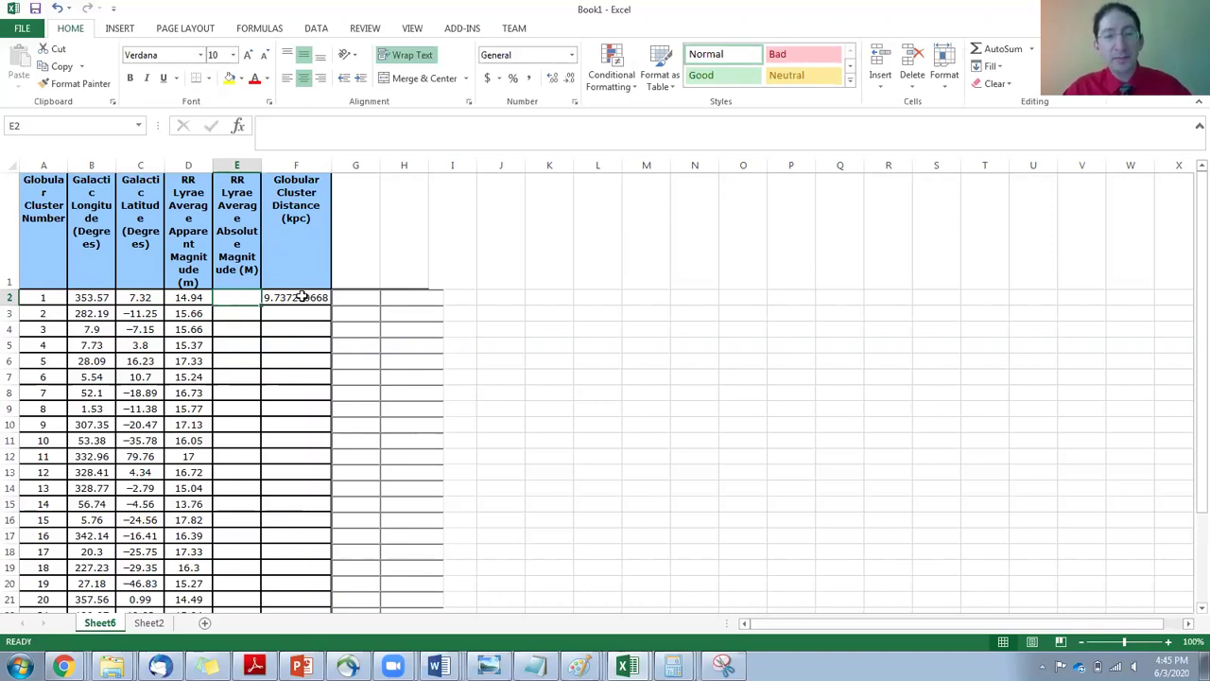
- Fill F2's distance formula down column F to row 31
{"action": "left_click", "coordinate": [295, 296]}
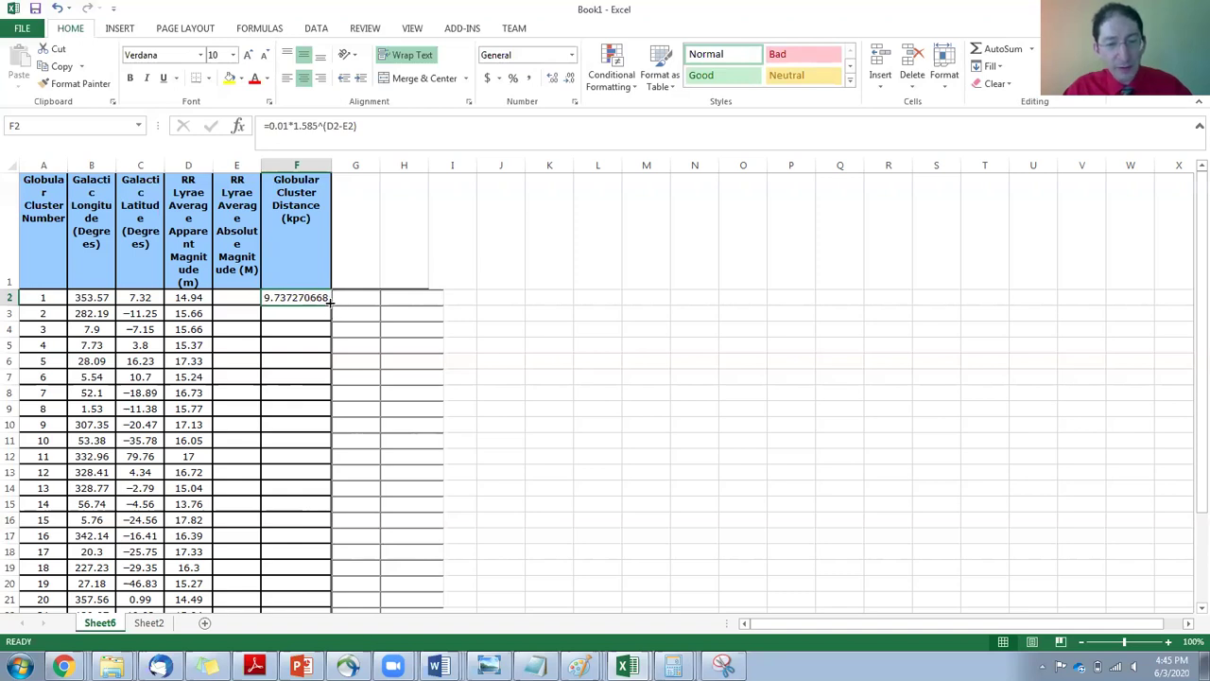
{"action": "mouse_move", "coordinate": [331, 313]}
{"action": "left_mouse_down"}
{"action": "mouse_move", "coordinate": [348, 646]}
{"action": "mouse_move", "coordinate": [334, 585]}
{"action": "left_mouse_up"}
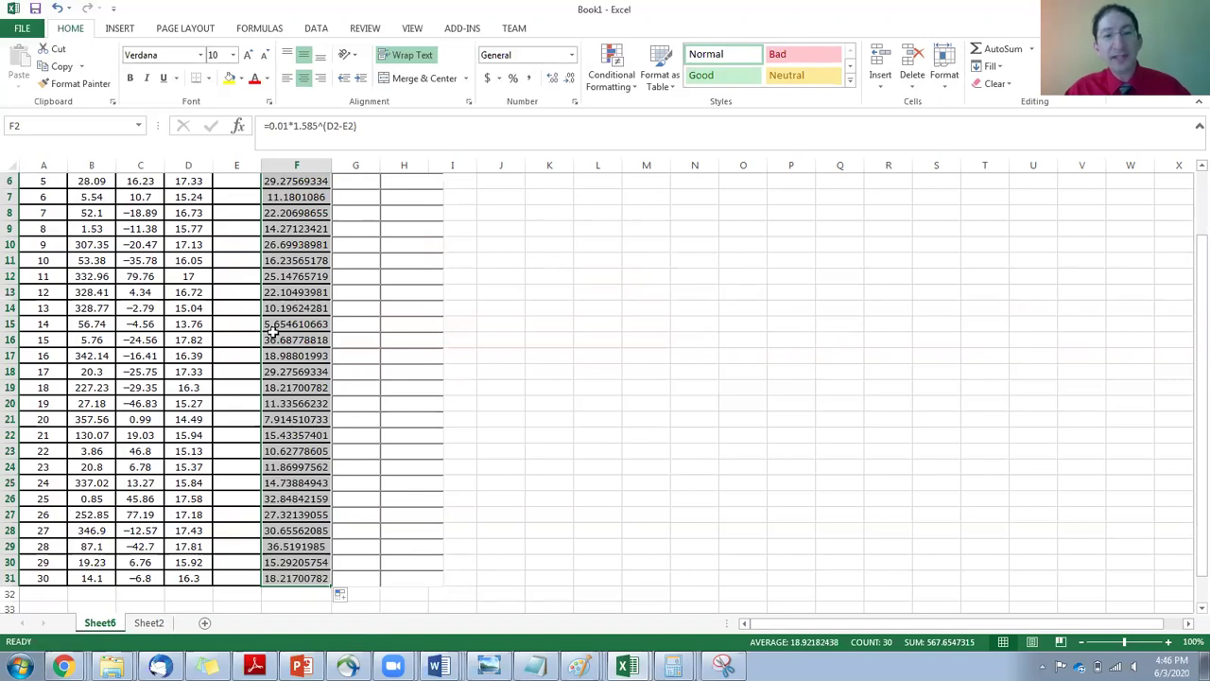
{"action": "scroll", "coordinate": [272, 326], "scroll_direction": "up", "scroll_amount": 1}
{"action": "scroll", "coordinate": [290, 350], "scroll_direction": "up", "scroll_amount": 1}
{"action": "left_click", "coordinate": [370, 297]}
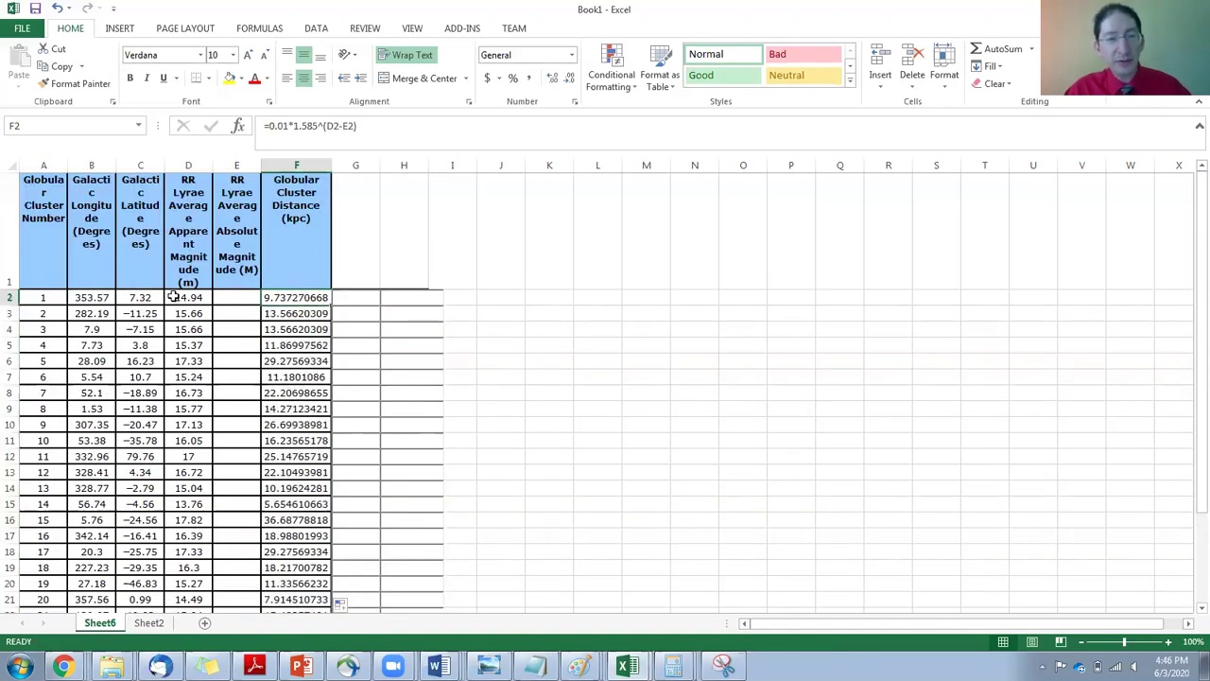
- Verify F3 and F4 reference their own rows' D and E magnitudes
{"action": "left_click", "coordinate": [175, 297]}
{"action": "left_click", "coordinate": [236, 294]}
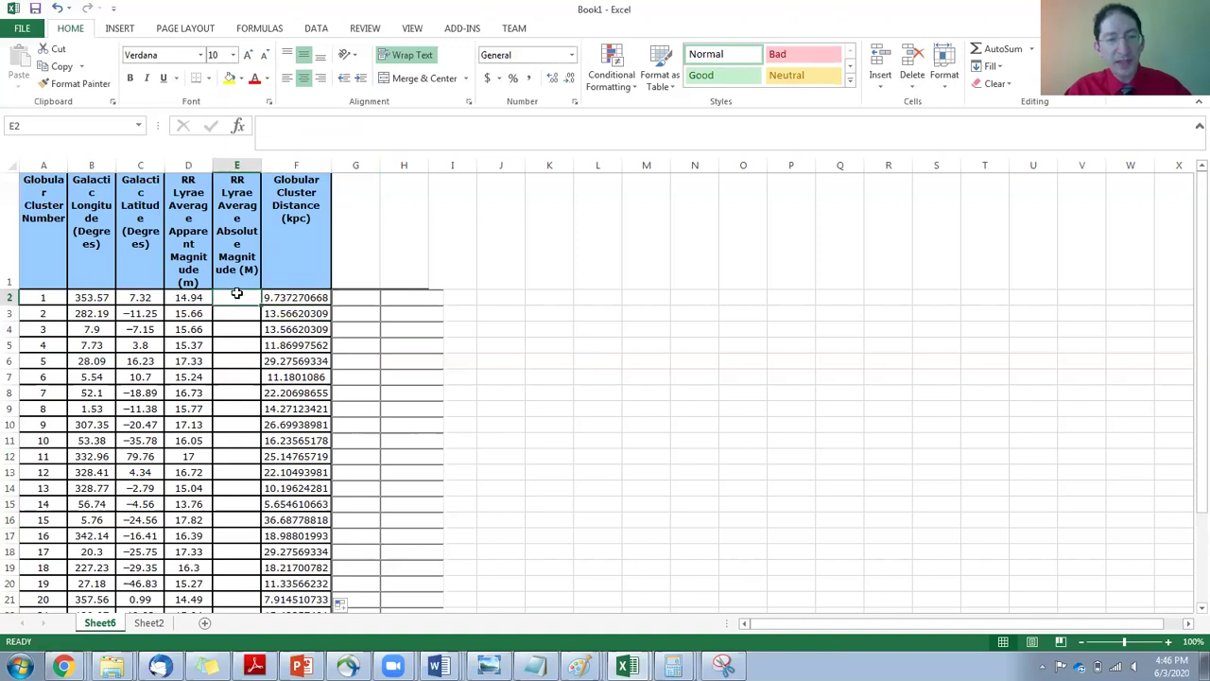
{"action": "left_click", "coordinate": [284, 317]}
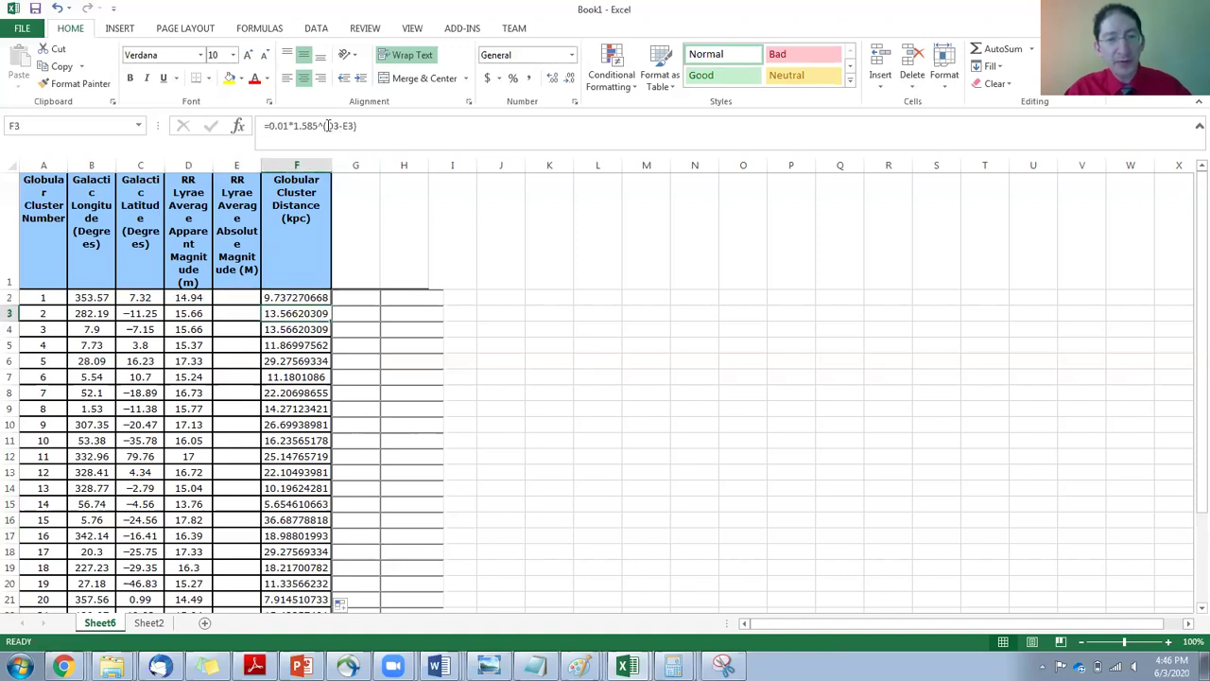
{"action": "left_click", "coordinate": [179, 313]}
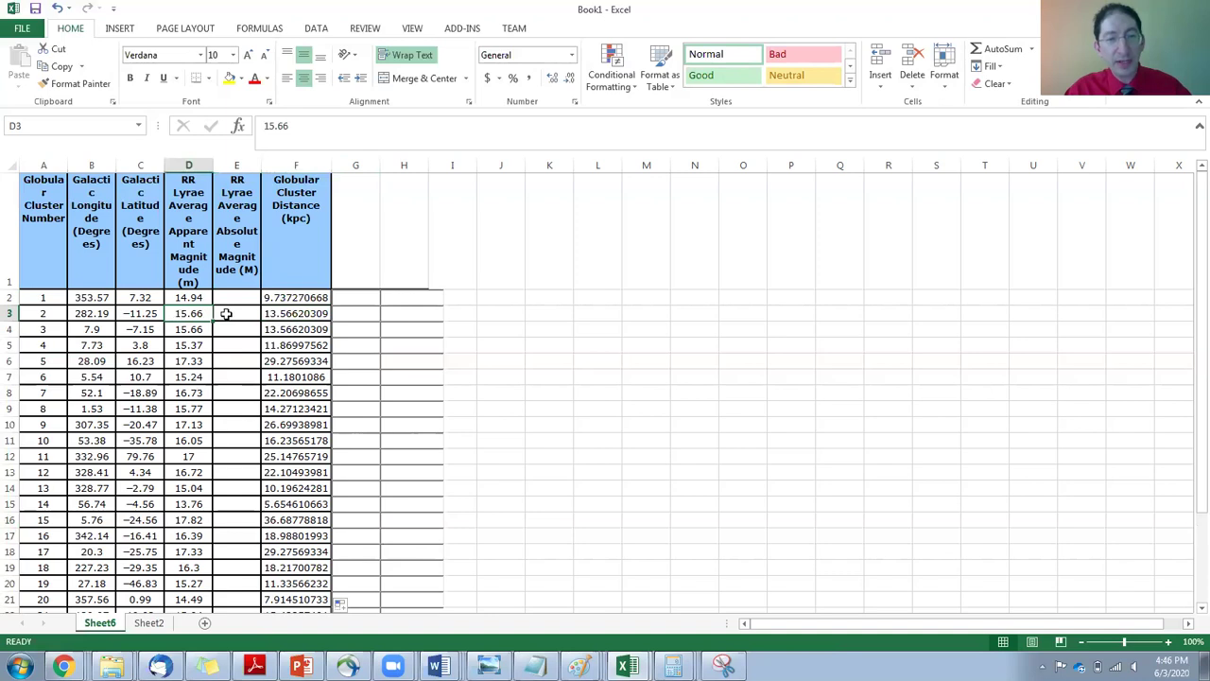
{"action": "left_click", "coordinate": [226, 314]}
{"action": "left_click", "coordinate": [272, 329]}
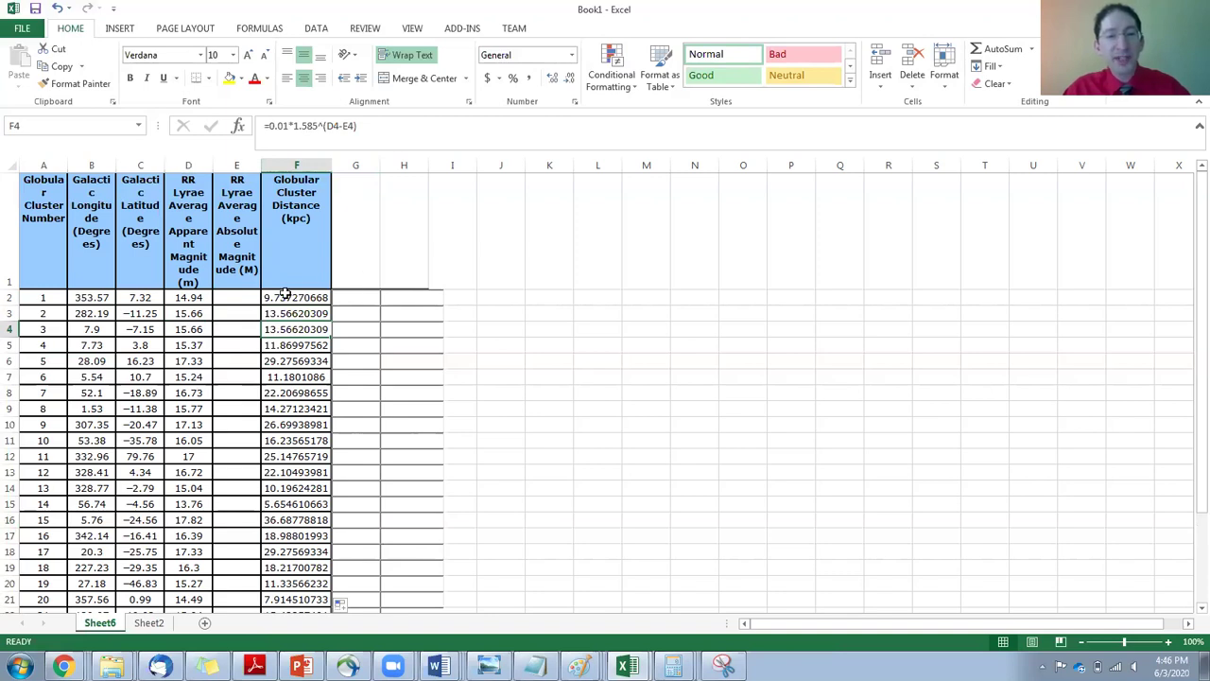
{"action": "left_click", "coordinate": [239, 295]}
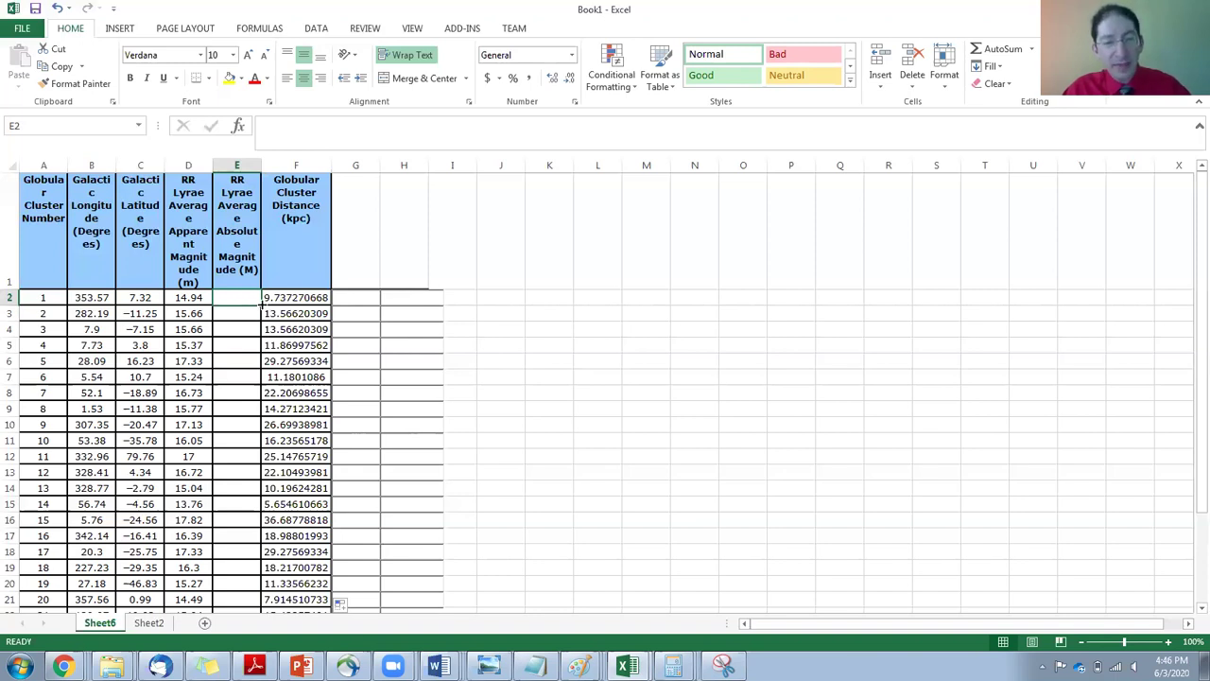
{"action": "left_click_drag", "start_coordinate": [261, 304], "coordinate": [260, 485]}
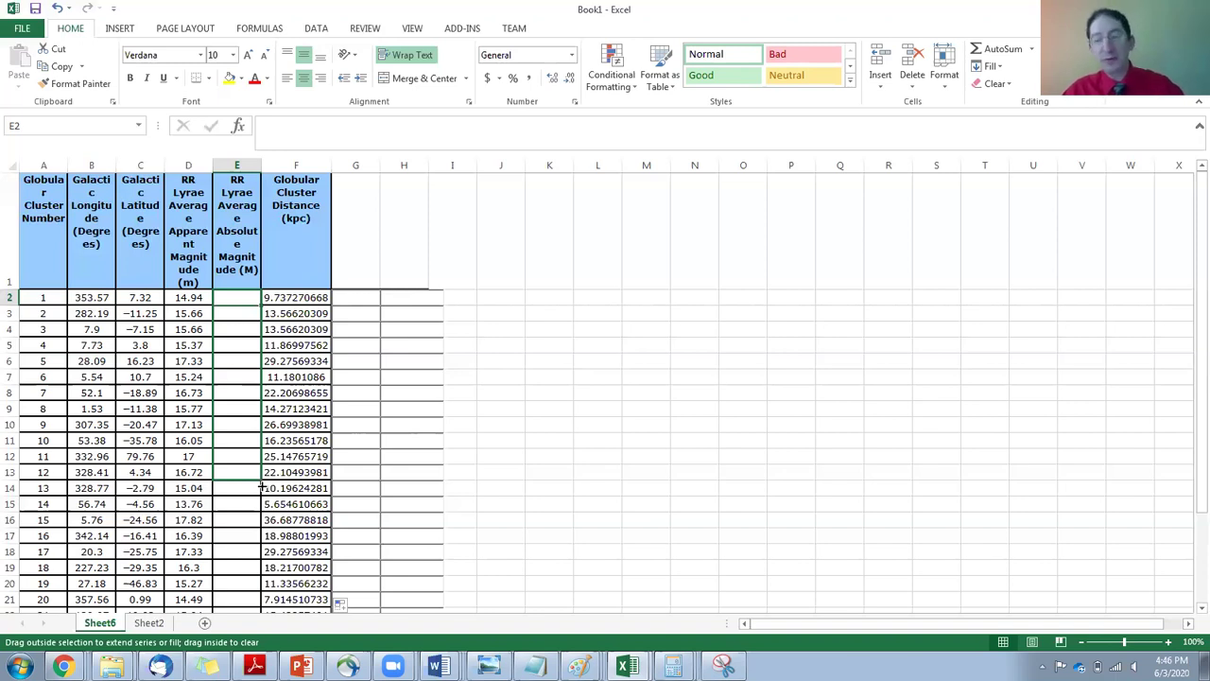
{"action": "left_click_drag", "start_coordinate": [261, 485], "coordinate": [261, 486]}
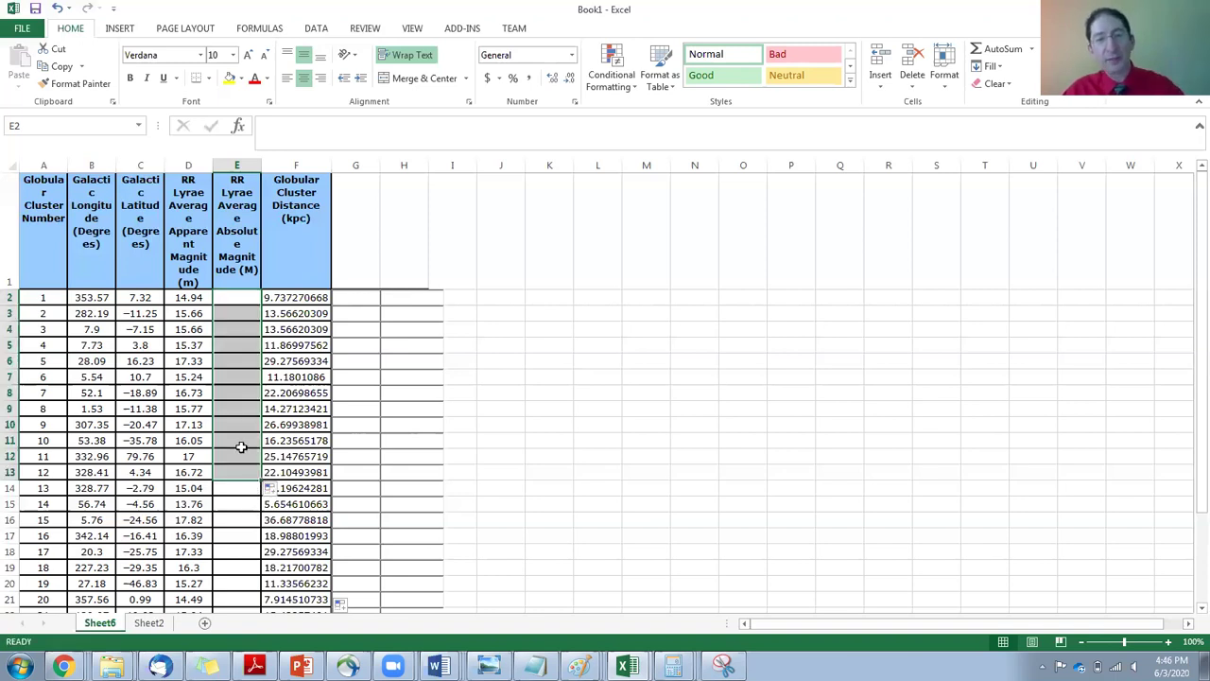
{"action": "left_click", "coordinate": [243, 441]}
{"action": "left_click_drag", "start_coordinate": [285, 299], "coordinate": [296, 348]}
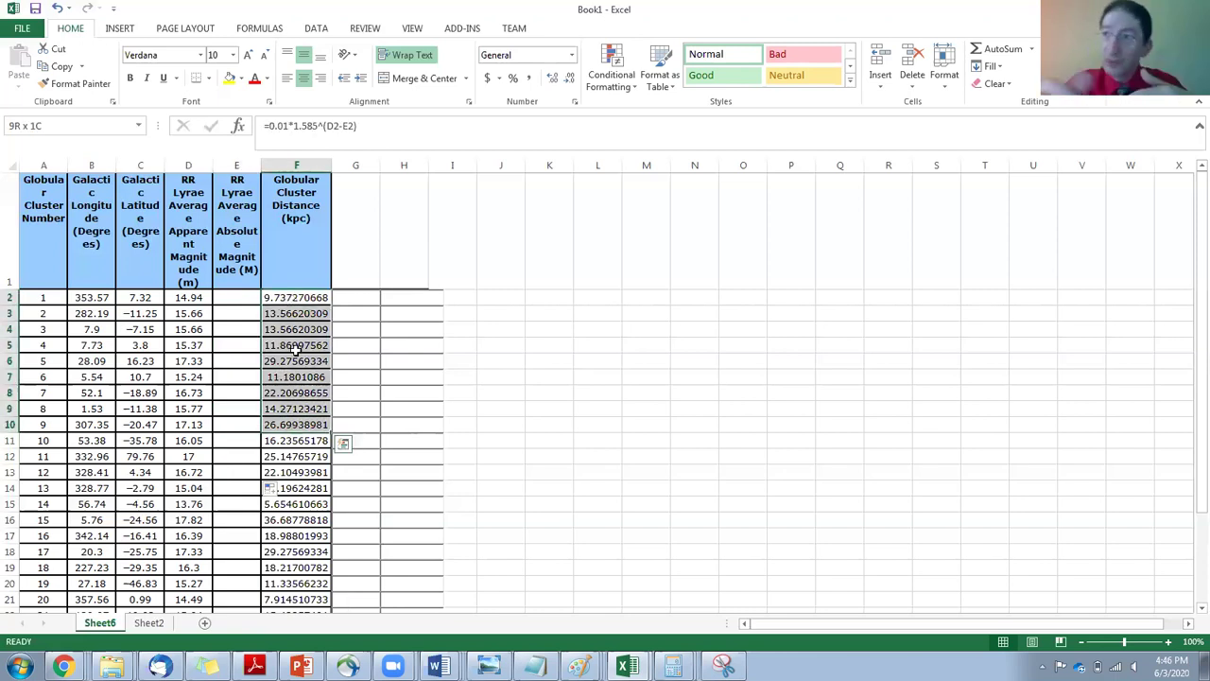
{"action": "left_click_drag", "start_coordinate": [295, 348], "coordinate": [296, 348]}
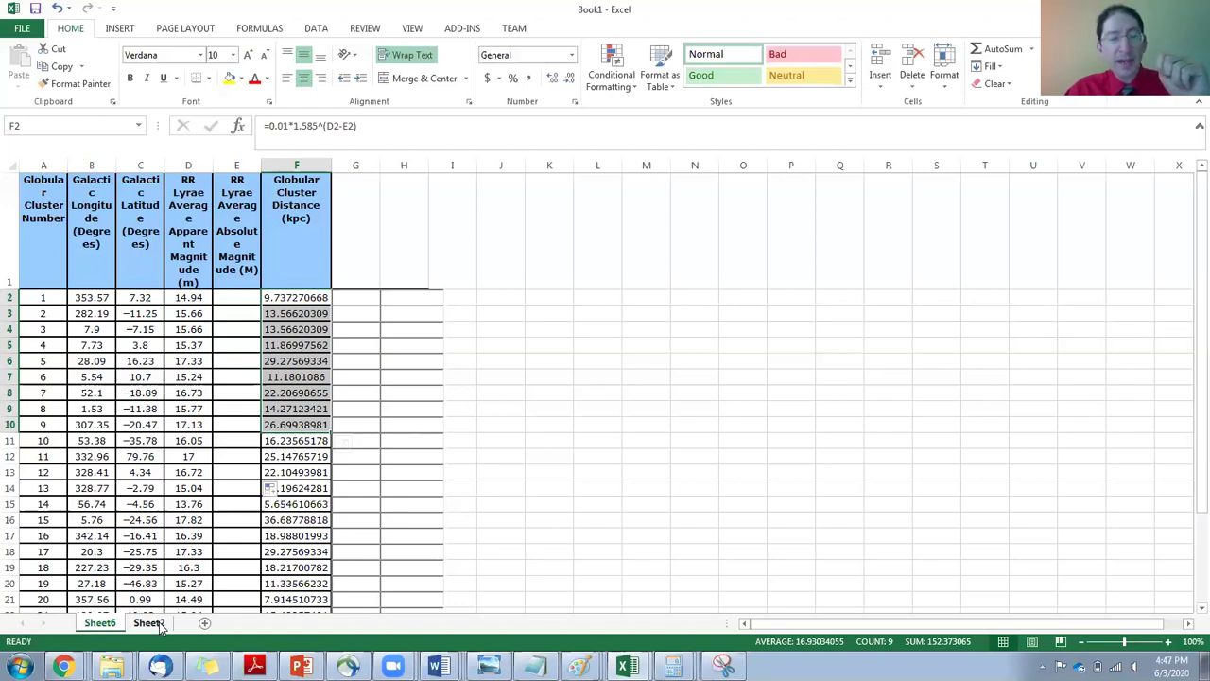
- Switch to Sheet2 and widen column B to fit 'Successfully Observed?'
{"action": "left_click", "coordinate": [151, 623]}
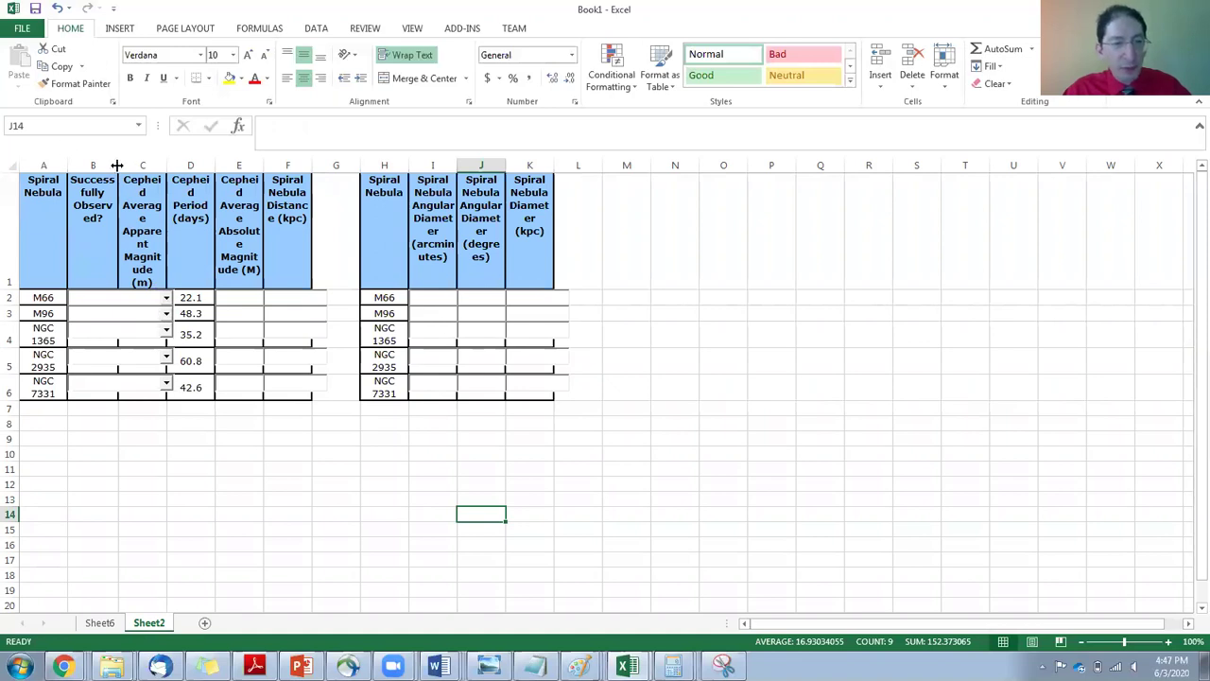
{"action": "left_click_drag", "start_coordinate": [117, 165], "coordinate": [179, 165]}
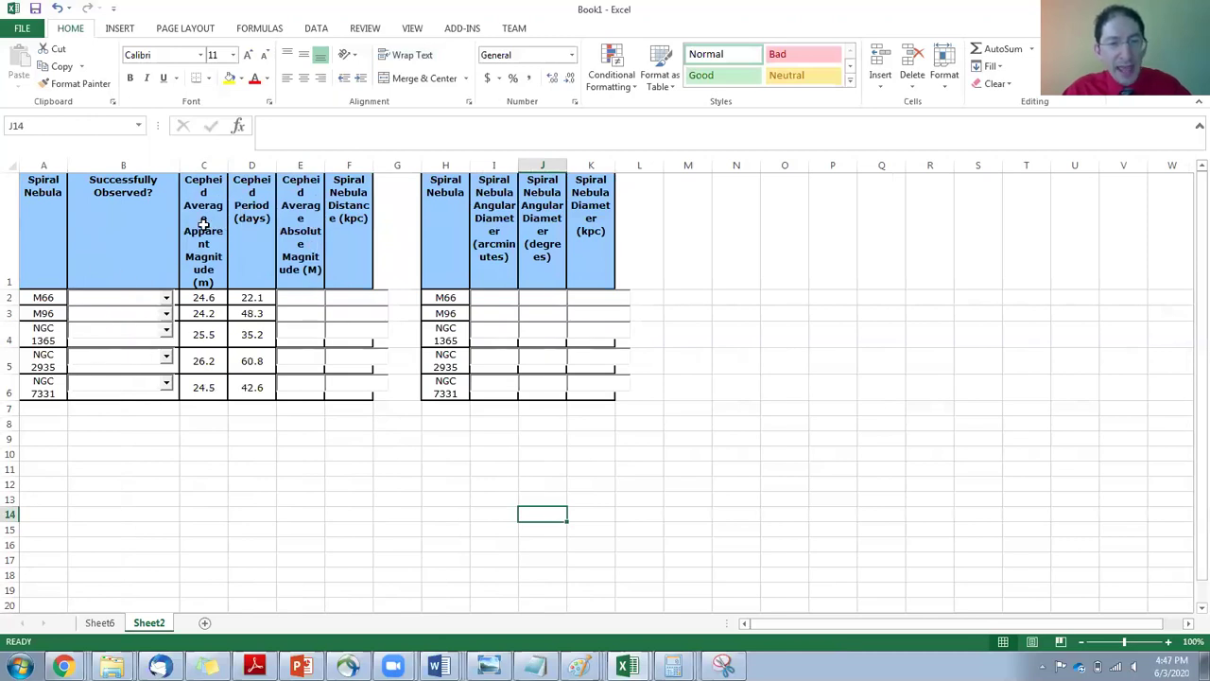
{"action": "left_click", "coordinate": [206, 297]}
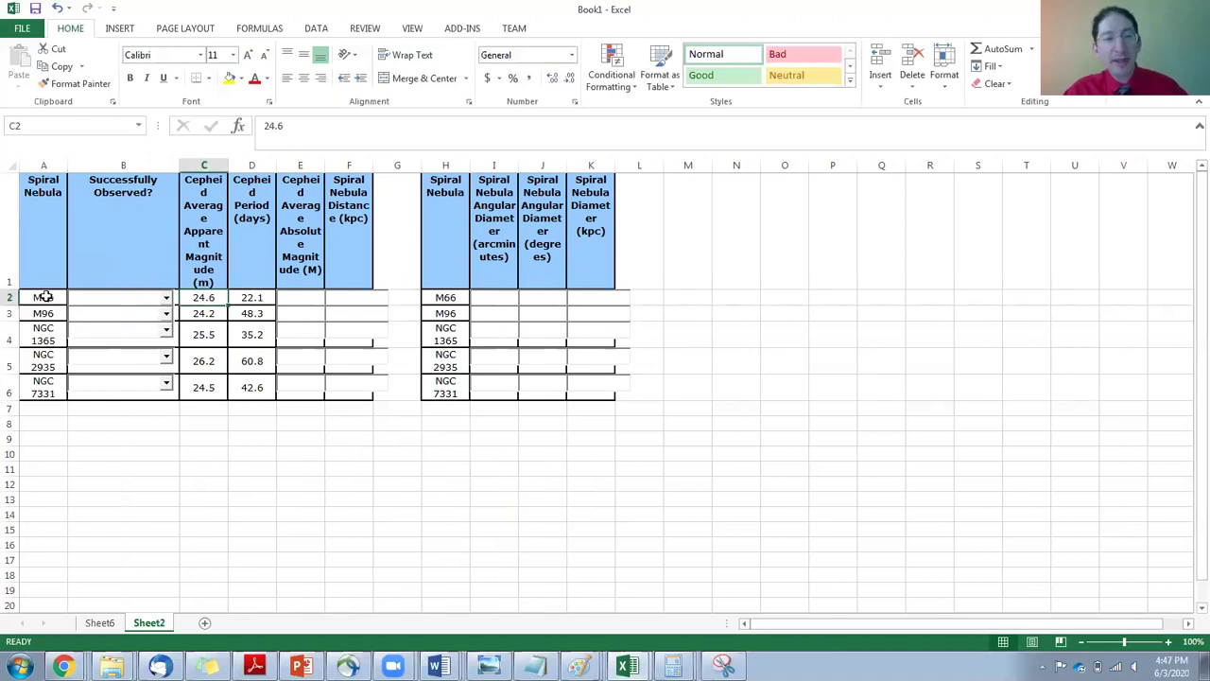
- Review the nebula names and M66's apparent magnitude and Cepheid period
{"action": "left_click", "coordinate": [45, 296]}
{"action": "left_click", "coordinate": [44, 334]}
{"action": "left_click", "coordinate": [48, 383]}
{"action": "left_click", "coordinate": [203, 298]}
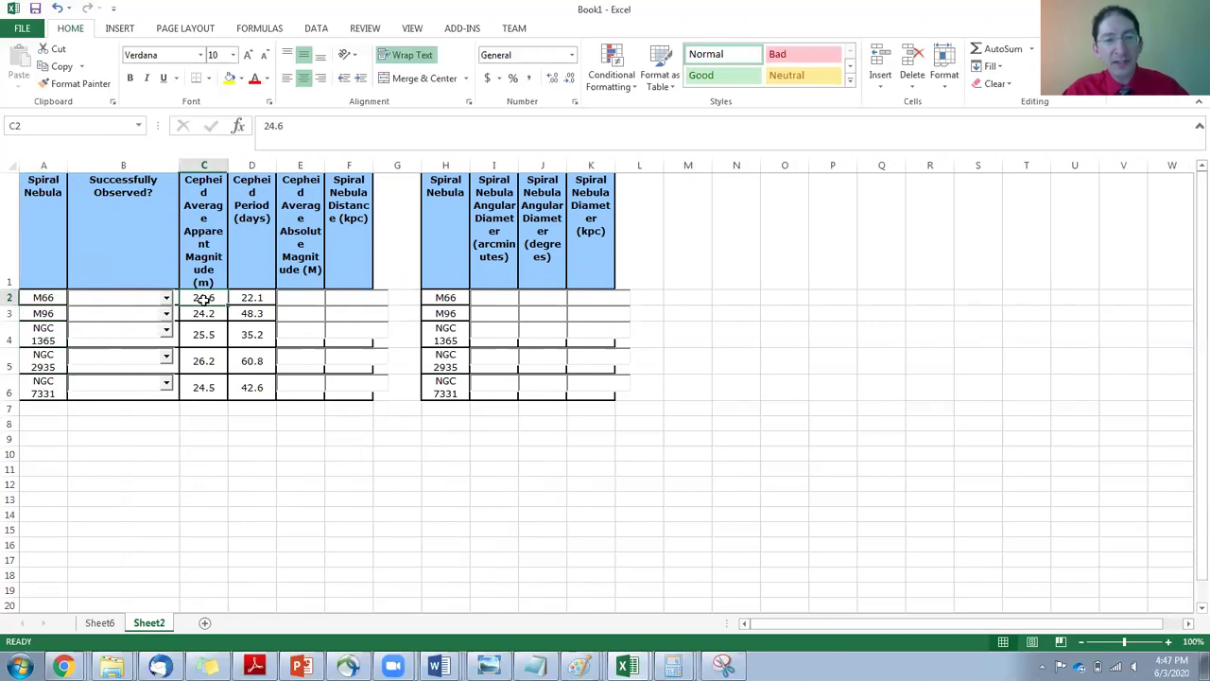
{"action": "left_click", "coordinate": [259, 299]}
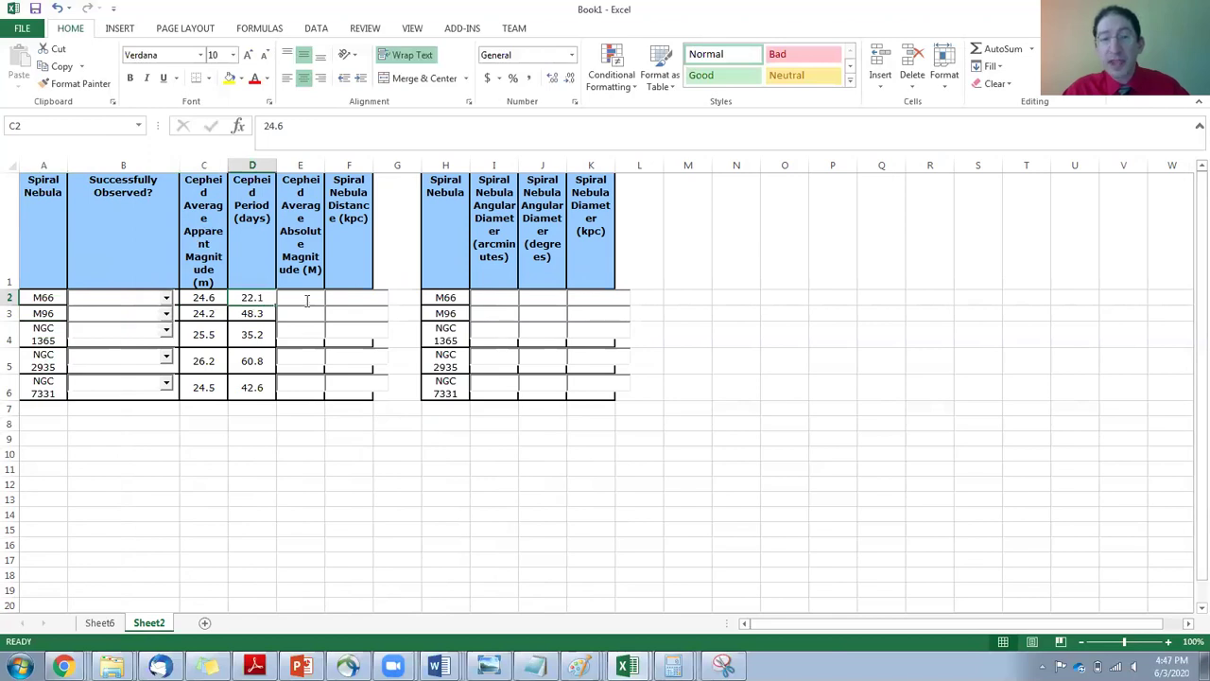
{"action": "left_click", "coordinate": [305, 297]}
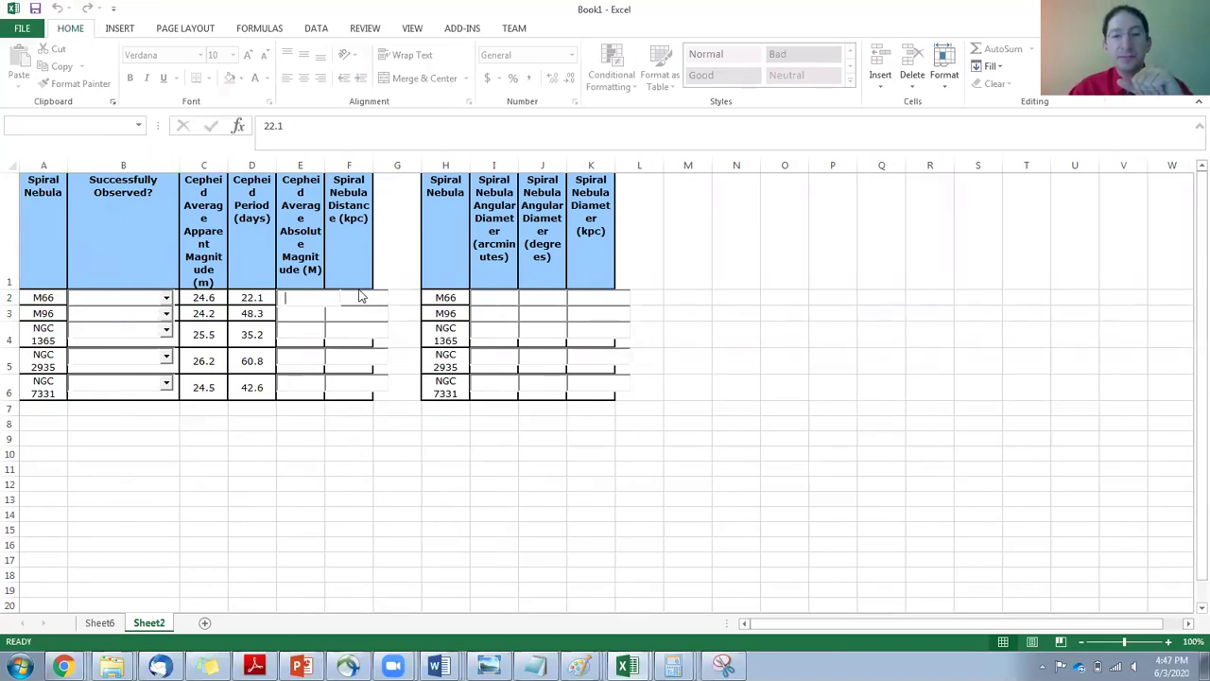
- Insert two blank columns at E and move the magnitude and distance headers into E1:F1
{"action": "left_click", "coordinate": [301, 166]}
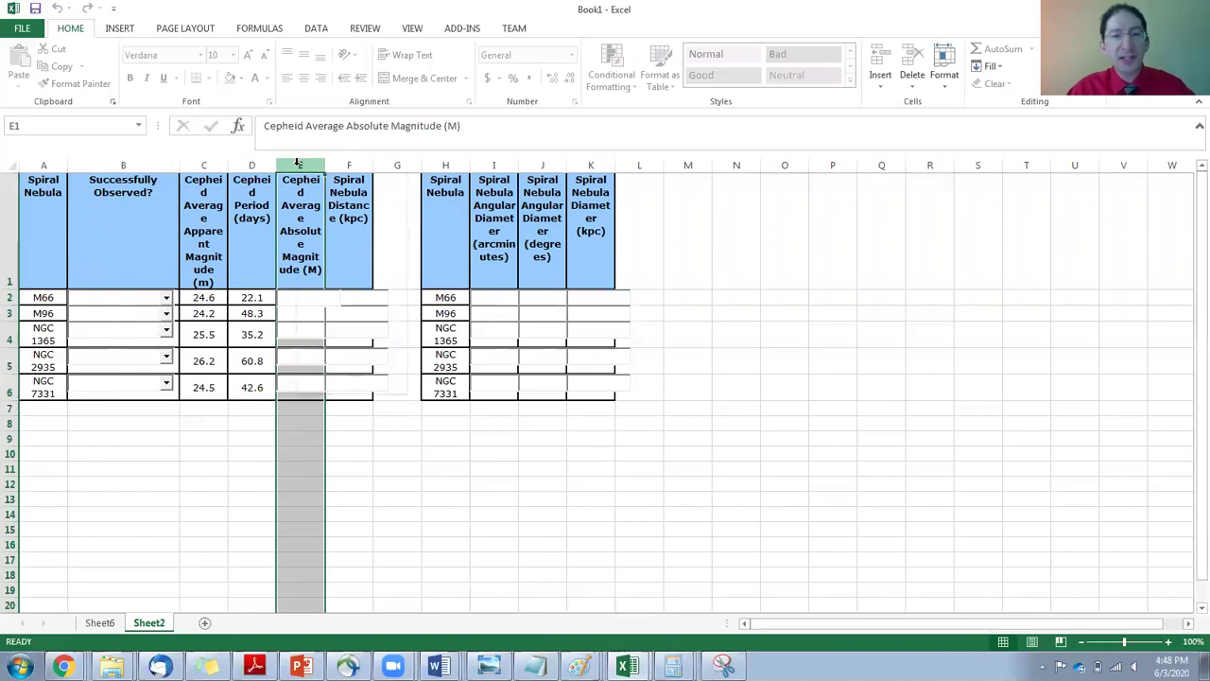
{"action": "right_click", "coordinate": [303, 170]}
{"action": "key", "text": "Escape"}
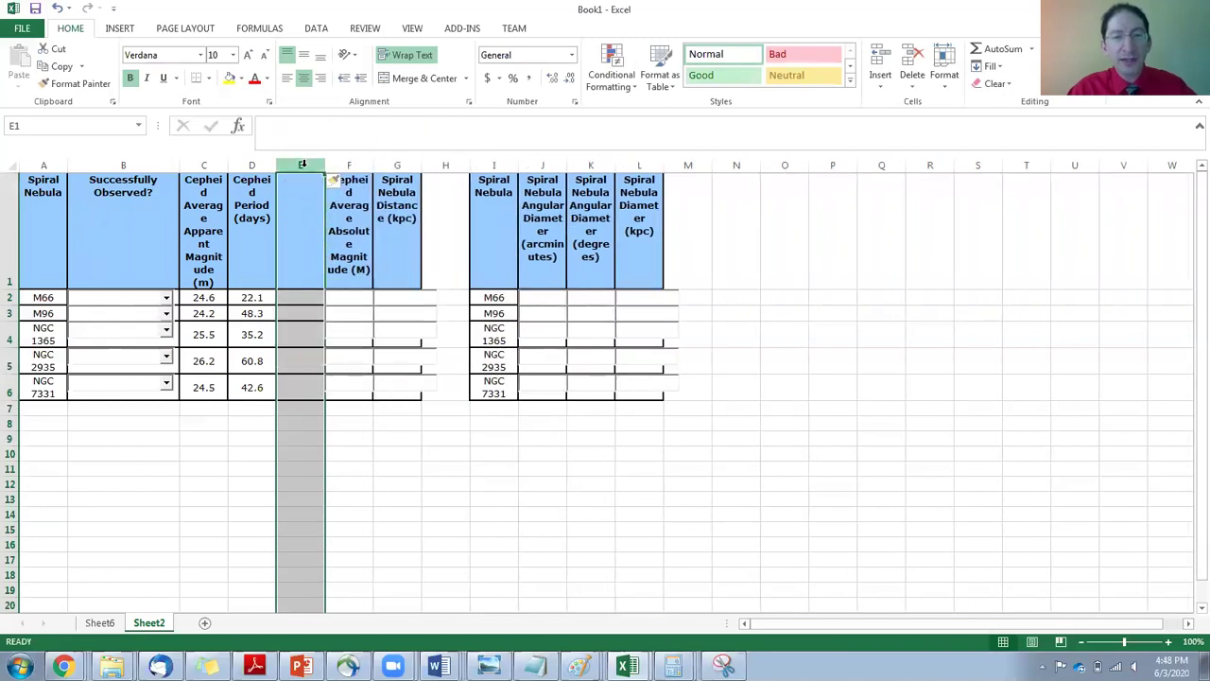
{"action": "right_click", "coordinate": [309, 180]}
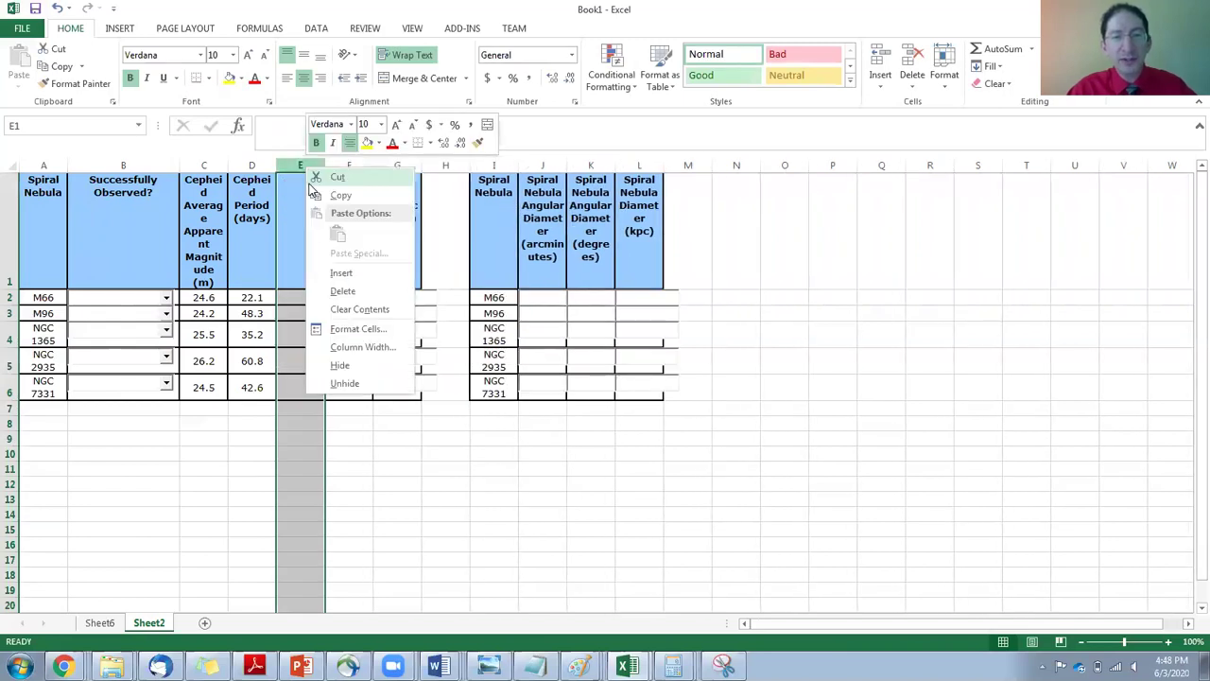
{"action": "left_click", "coordinate": [341, 273]}
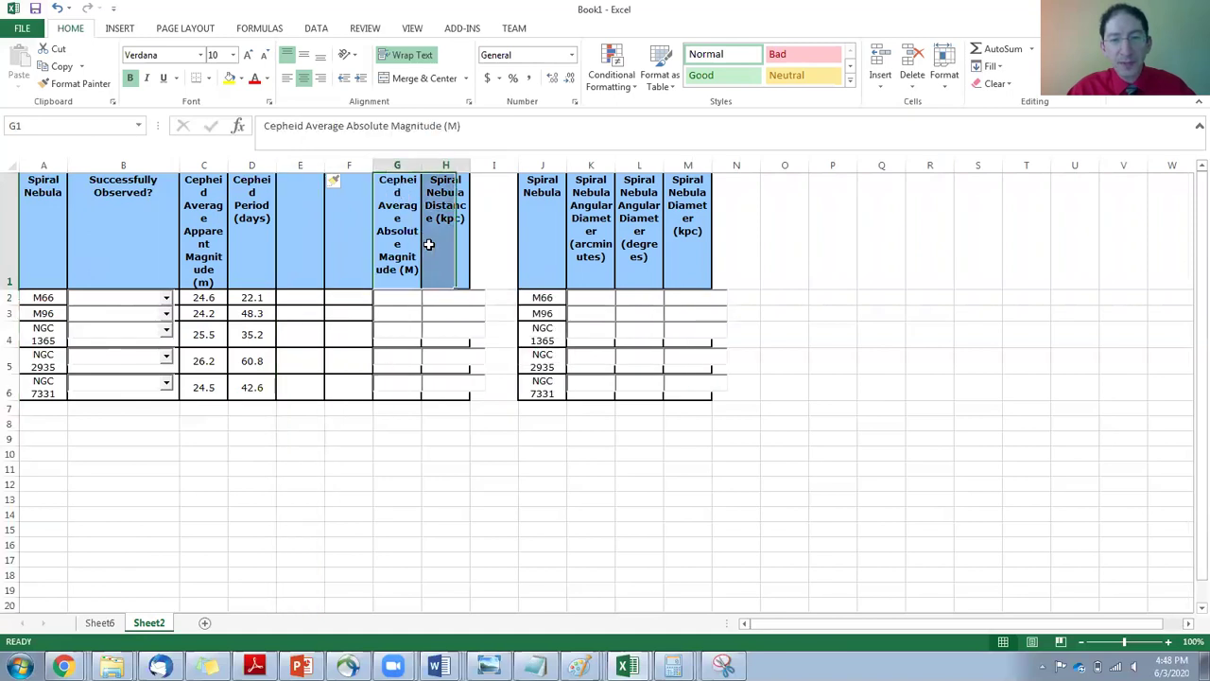
{"action": "left_click_drag", "start_coordinate": [435, 255], "coordinate": [310, 218]}
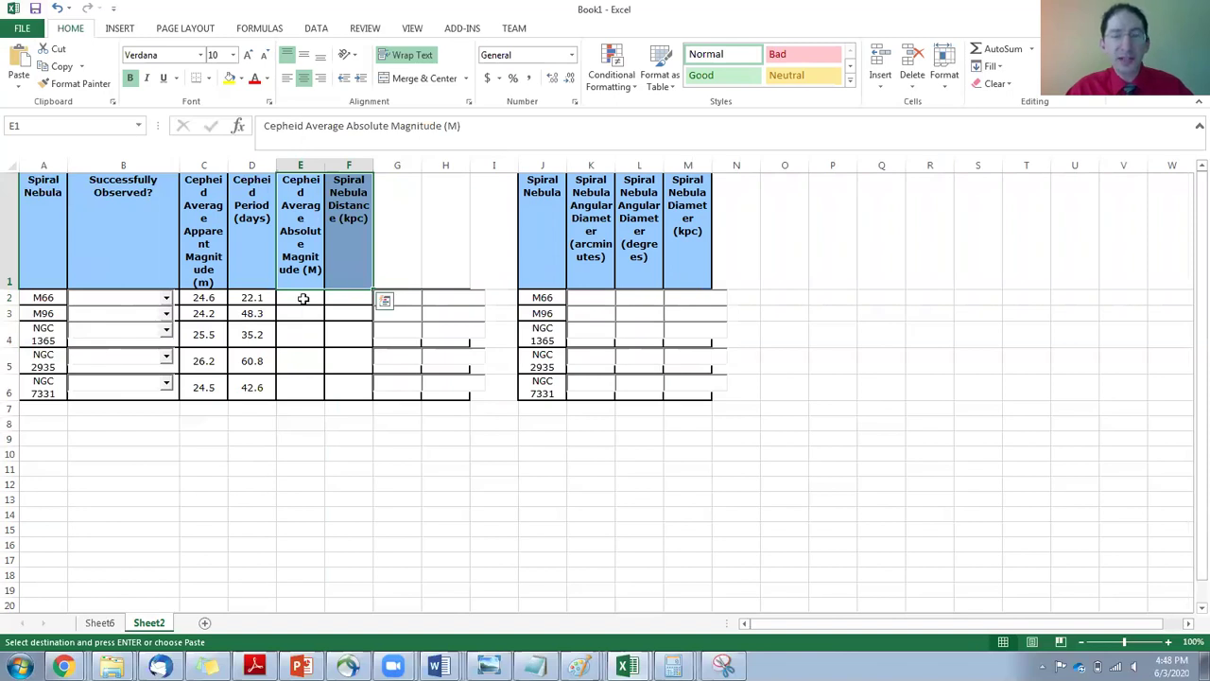
- Review M66's Cepheid period, apparent magnitude, absolute magnitude and distance cells
{"action": "left_click", "coordinate": [302, 297]}
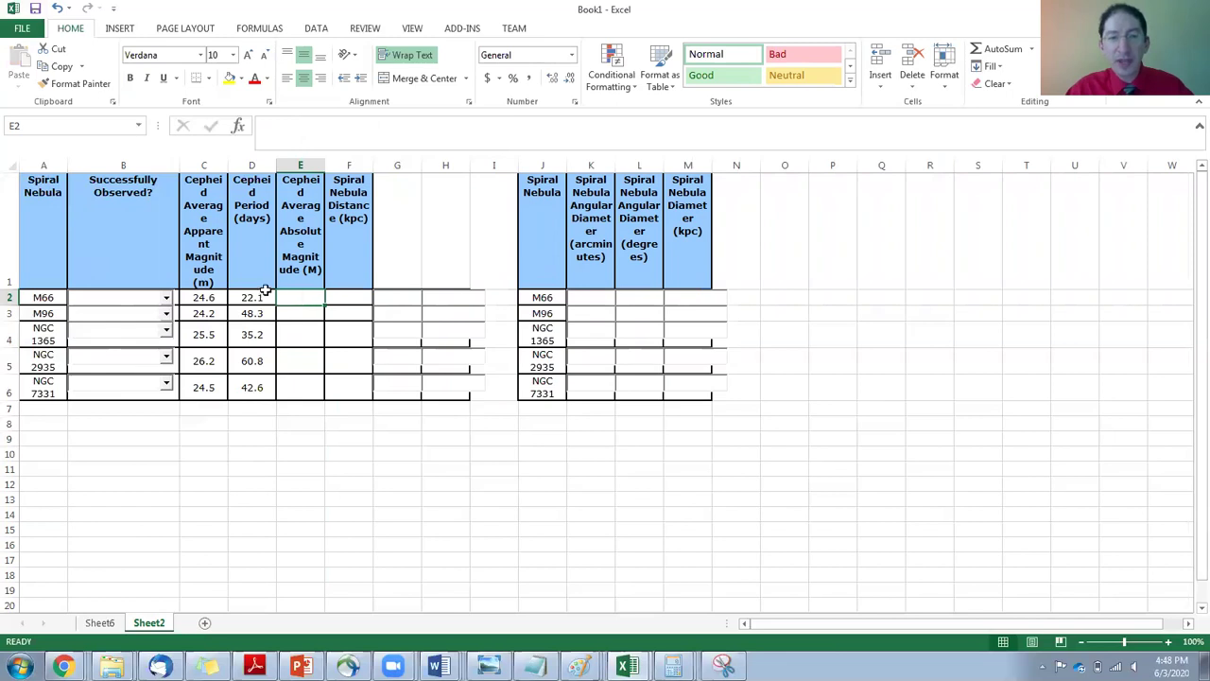
{"action": "left_click", "coordinate": [255, 296]}
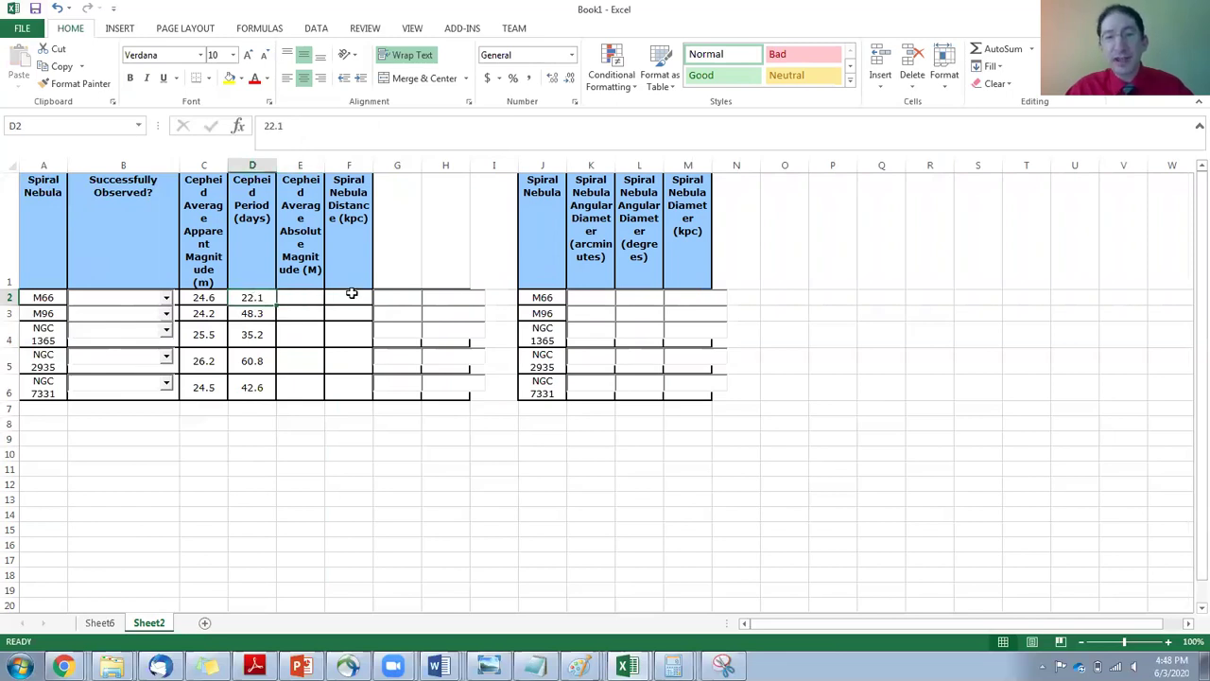
{"action": "left_click", "coordinate": [350, 298]}
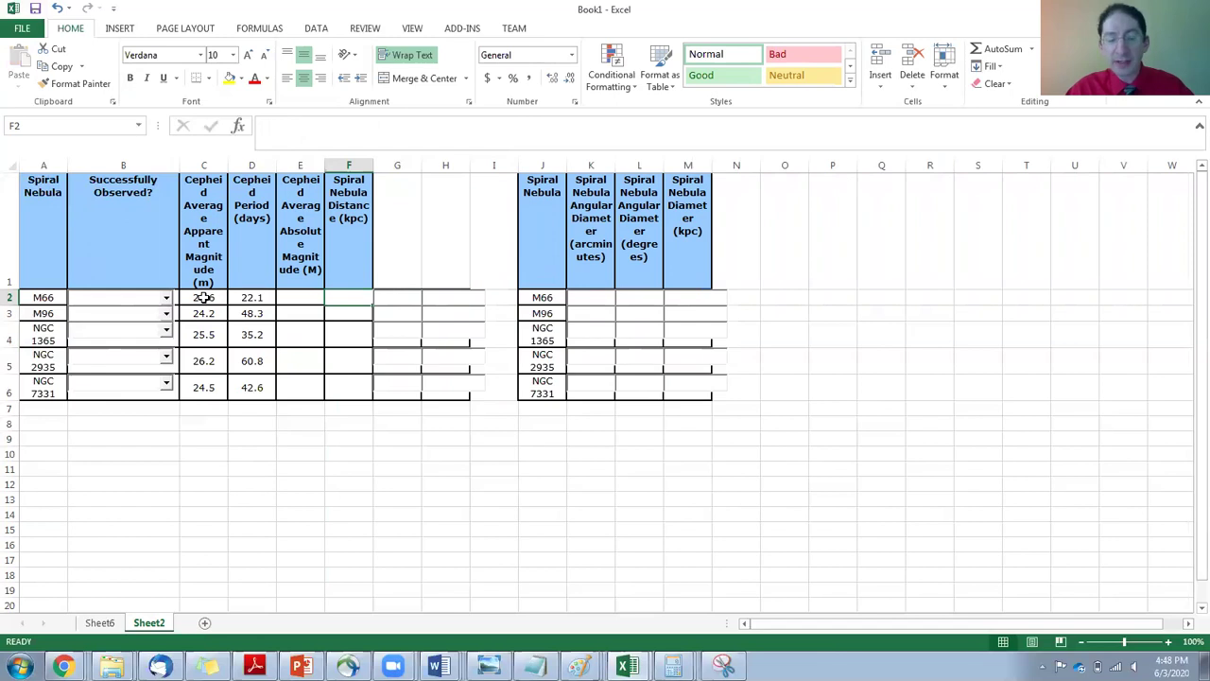
{"action": "left_click", "coordinate": [204, 297]}
{"action": "left_click", "coordinate": [303, 296]}
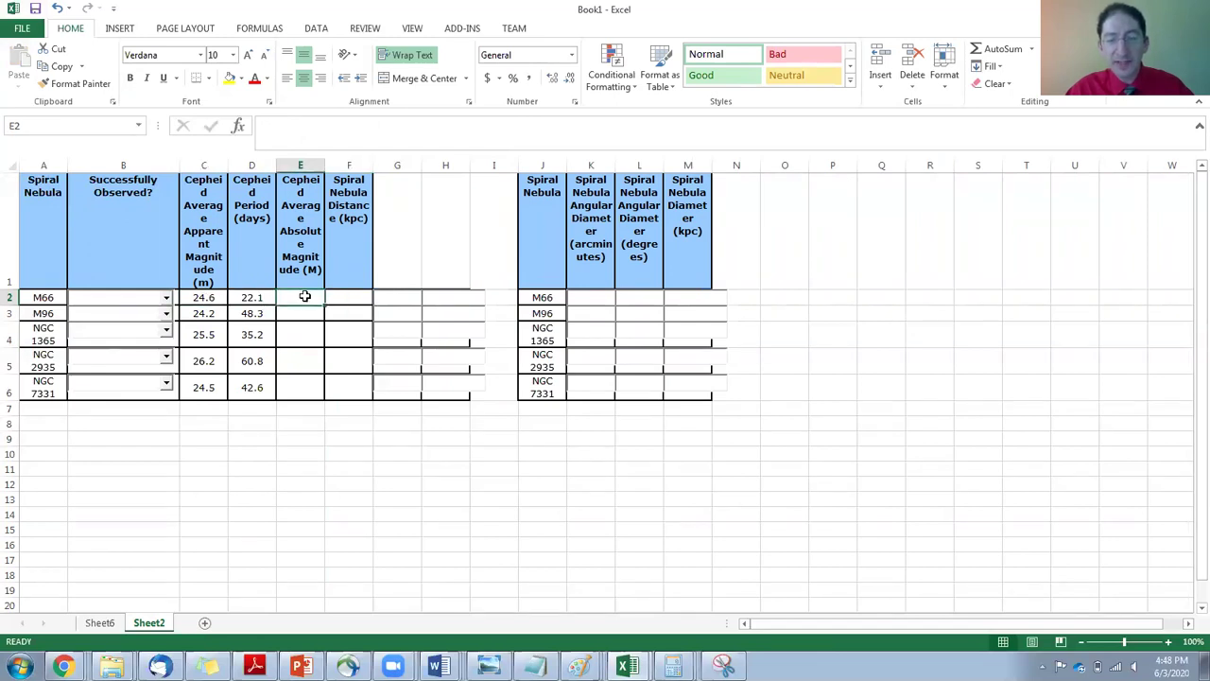
{"action": "left_click", "coordinate": [350, 296]}
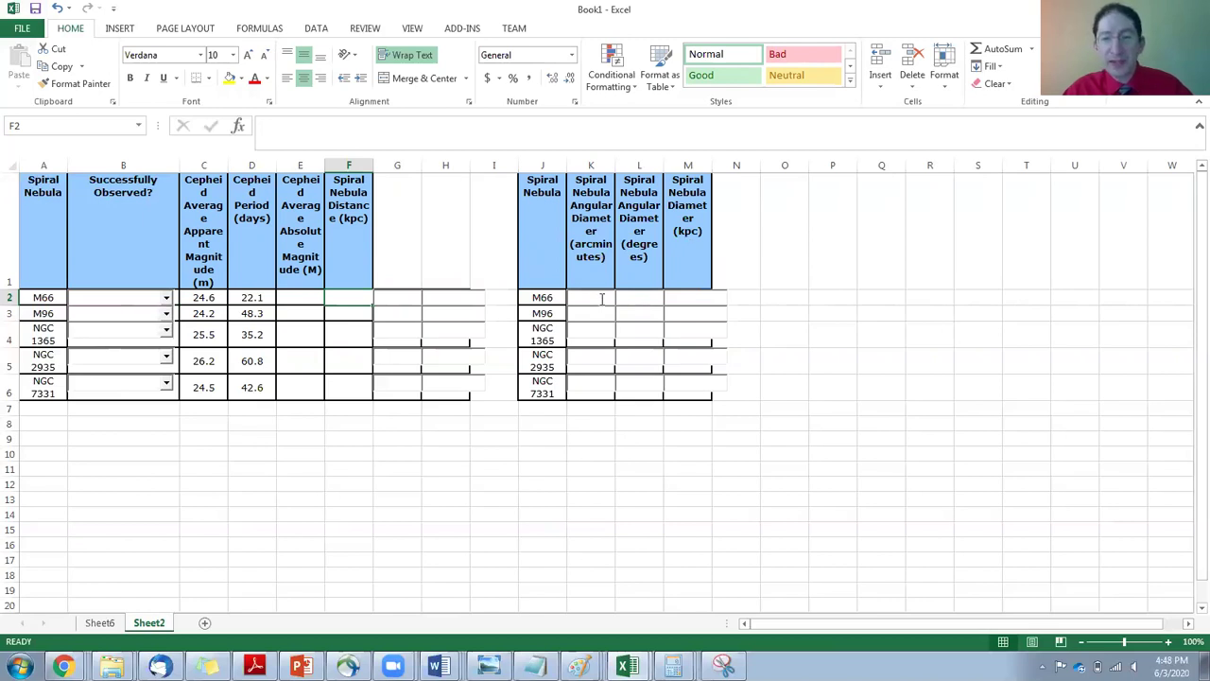
- Insert three blank columns at column K
{"action": "right_click", "coordinate": [591, 166]}
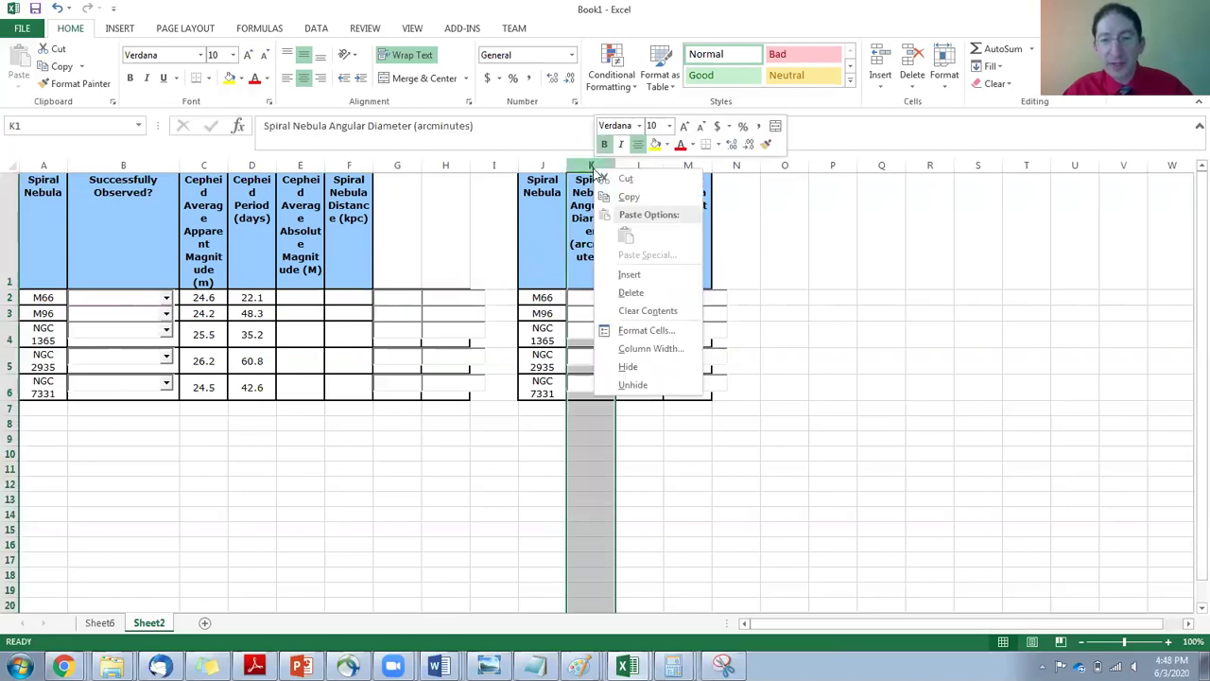
{"action": "left_click", "coordinate": [624, 274]}
{"action": "right_click", "coordinate": [590, 168]}
{"action": "left_click", "coordinate": [625, 274]}
{"action": "right_click", "coordinate": [596, 166]}
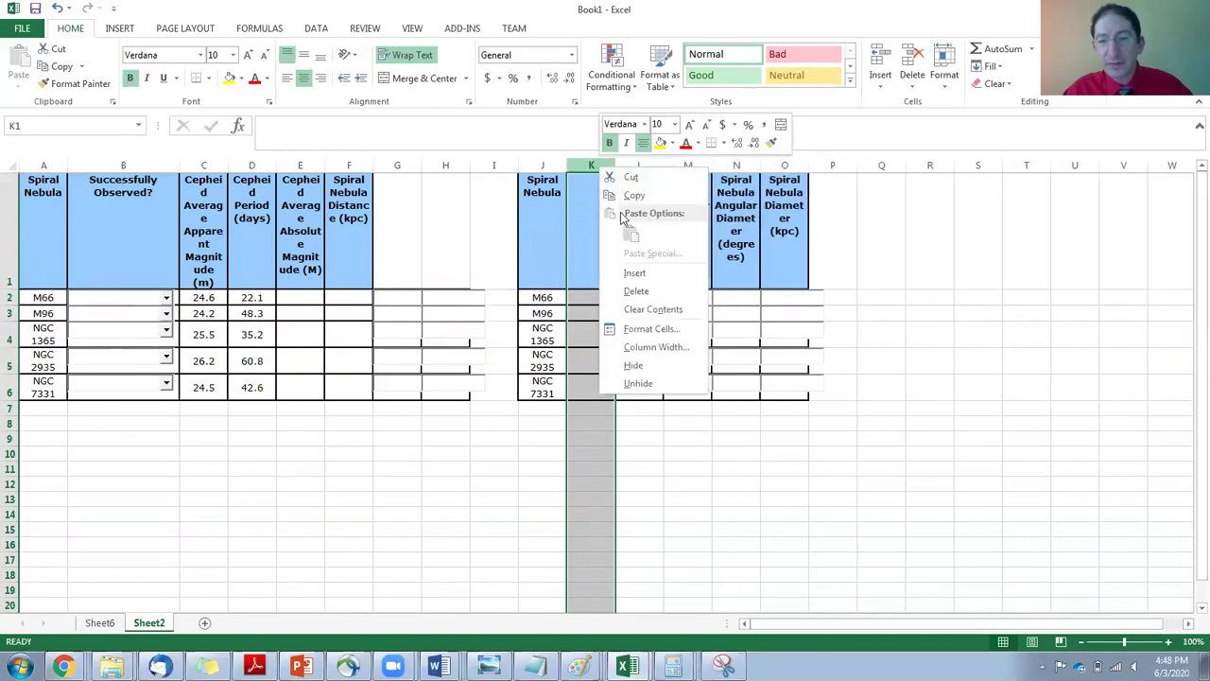
{"action": "left_click", "coordinate": [626, 274]}
- Move the three diameter headings from N1:P1 into K1:M1
{"action": "left_click_drag", "start_coordinate": [735, 189], "coordinate": [820, 255]}
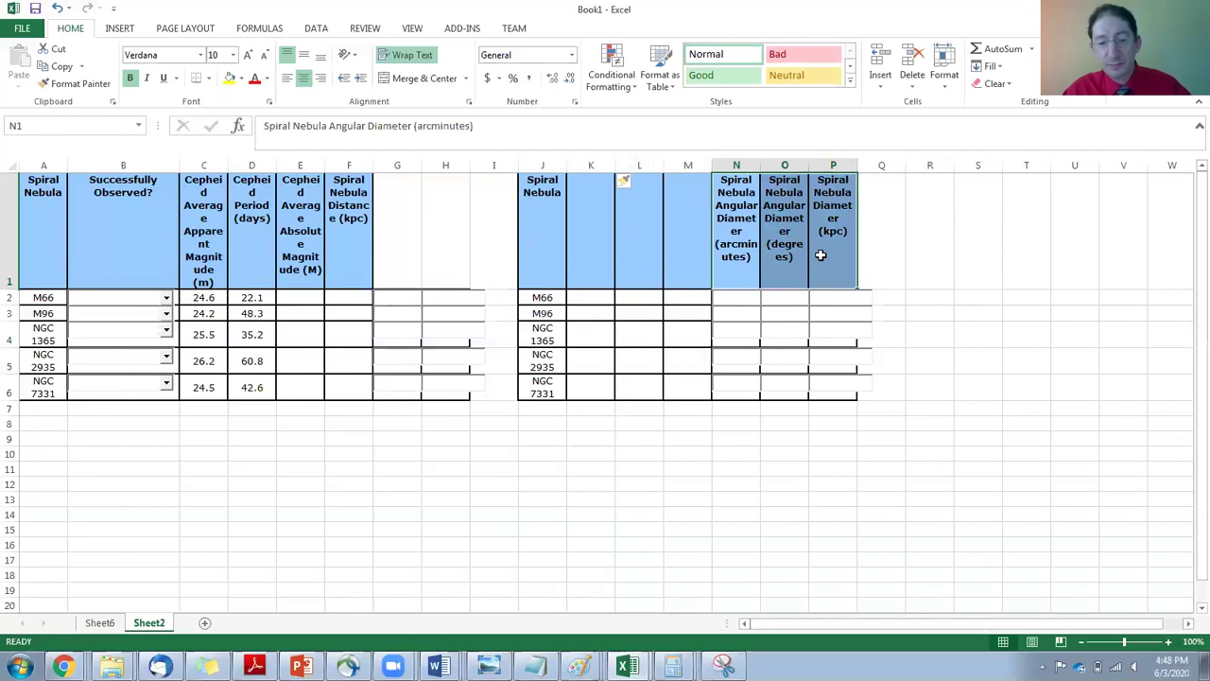
{"action": "key", "text": "ctrl+c"}
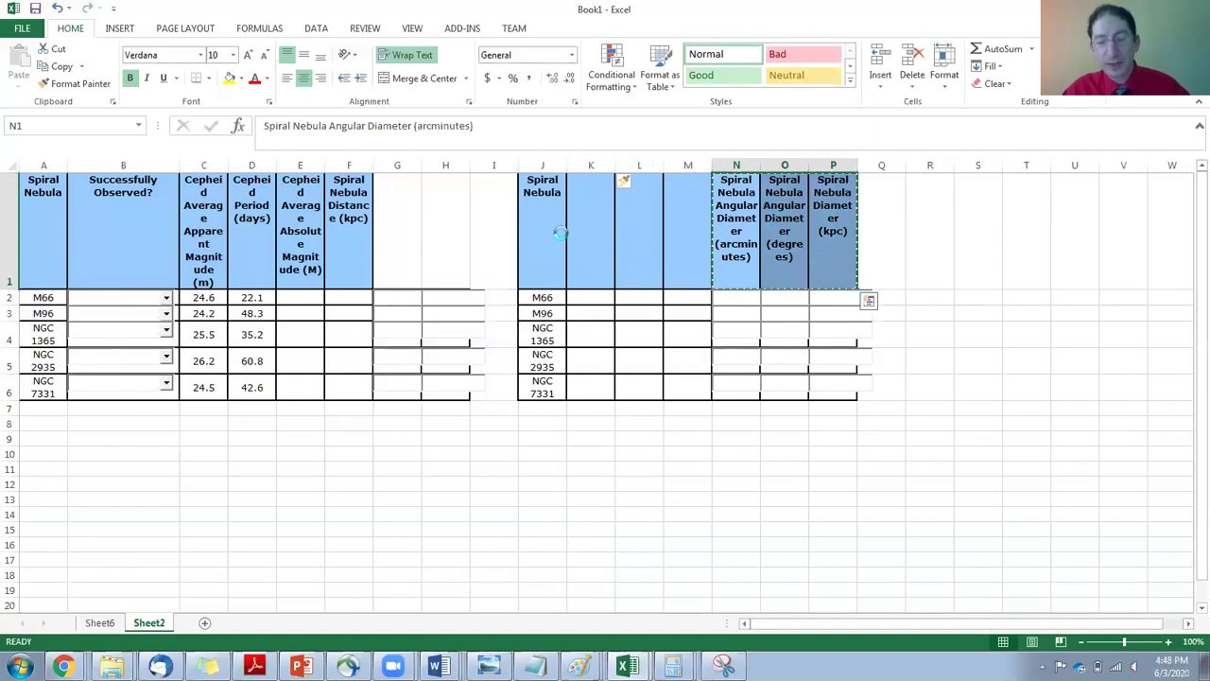
{"action": "left_click", "coordinate": [586, 230]}
{"action": "key", "text": "ctrl+v"}
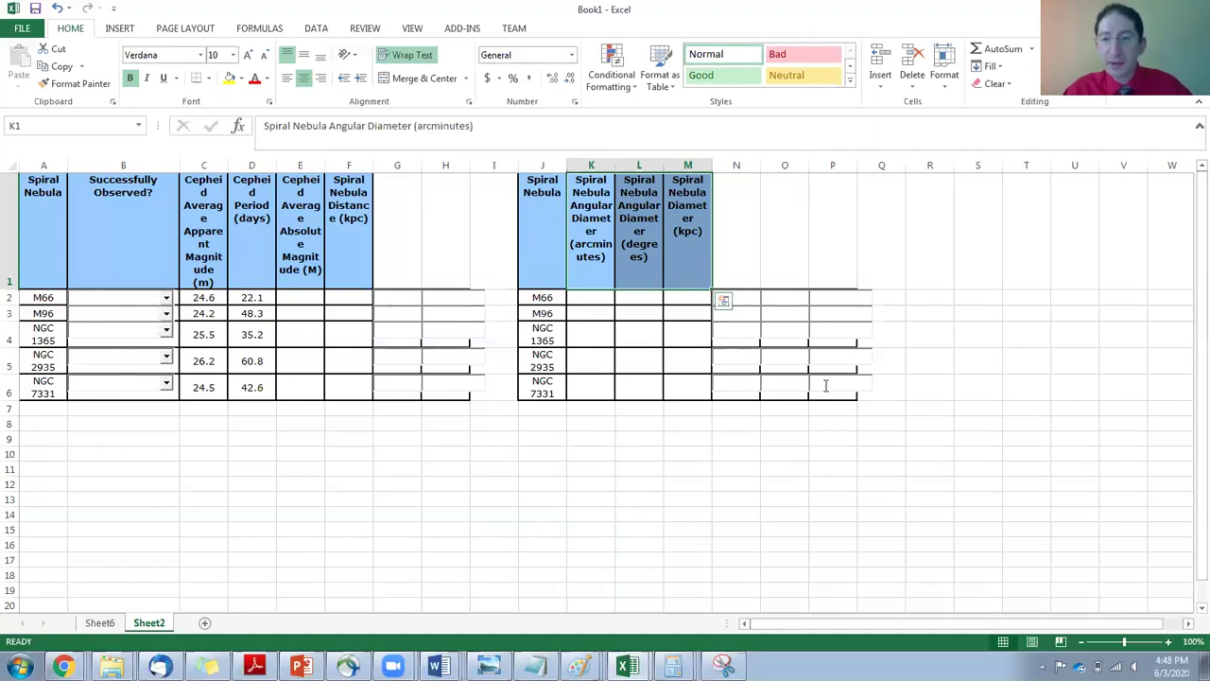
- Review the arcminute diameter cells in column K for each nebula
{"action": "left_click", "coordinate": [601, 298]}
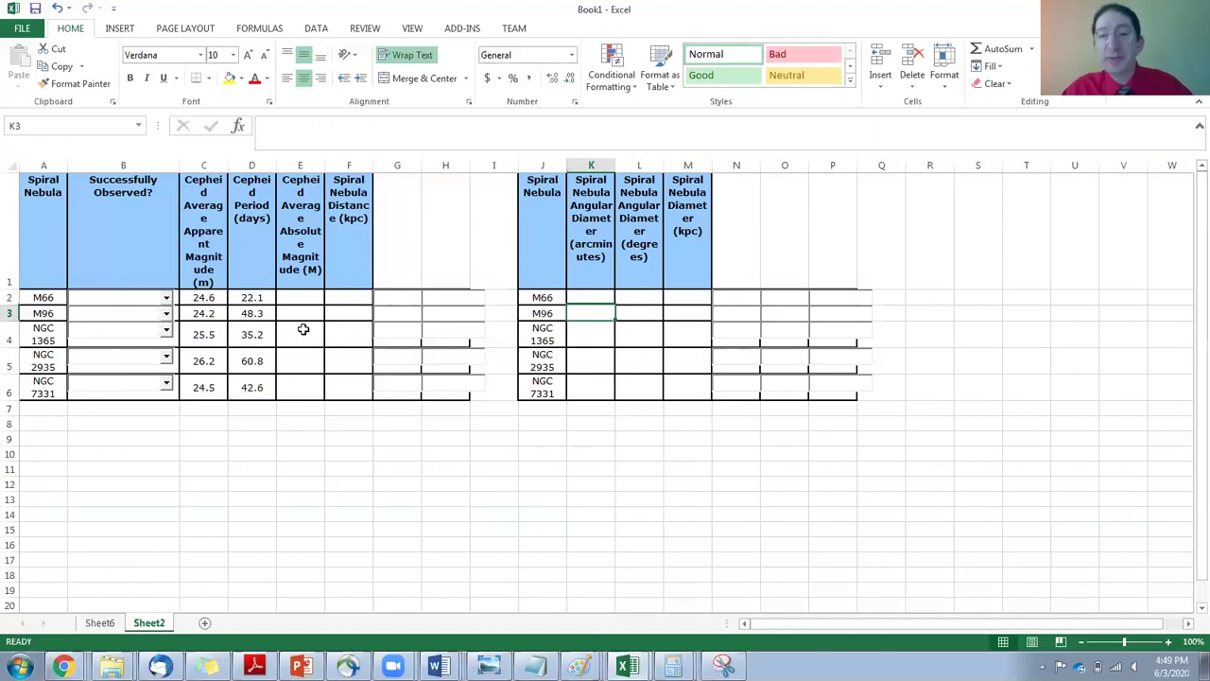
{"action": "left_click", "coordinate": [599, 293]}
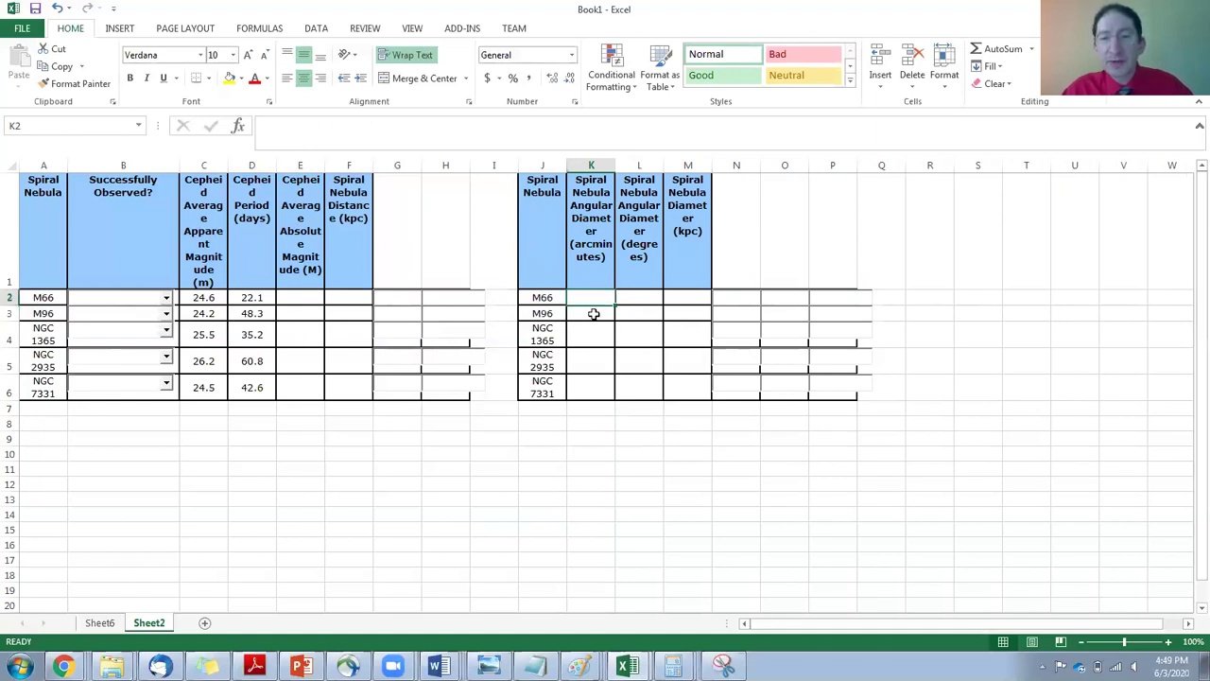
{"action": "left_click", "coordinate": [593, 313]}
{"action": "left_click", "coordinate": [593, 335]}
{"action": "left_click", "coordinate": [595, 364]}
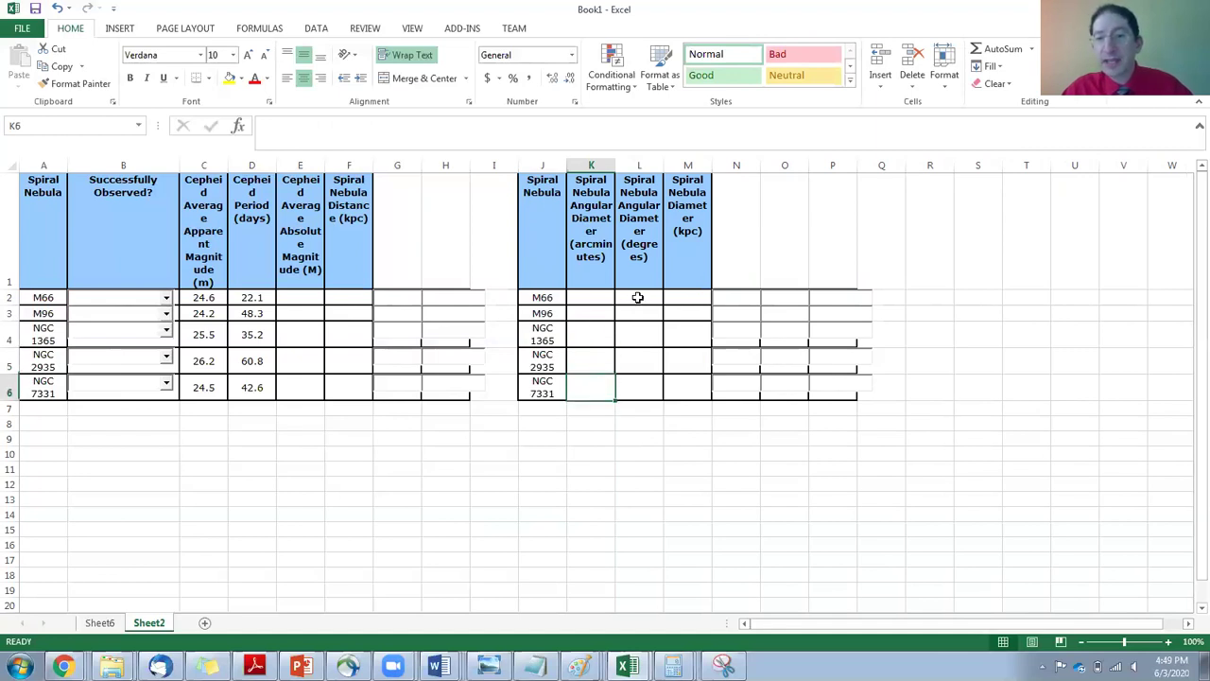
- Enter =K2/60 in L2 to convert M66's arcminutes to degrees
{"action": "left_click", "coordinate": [638, 298]}
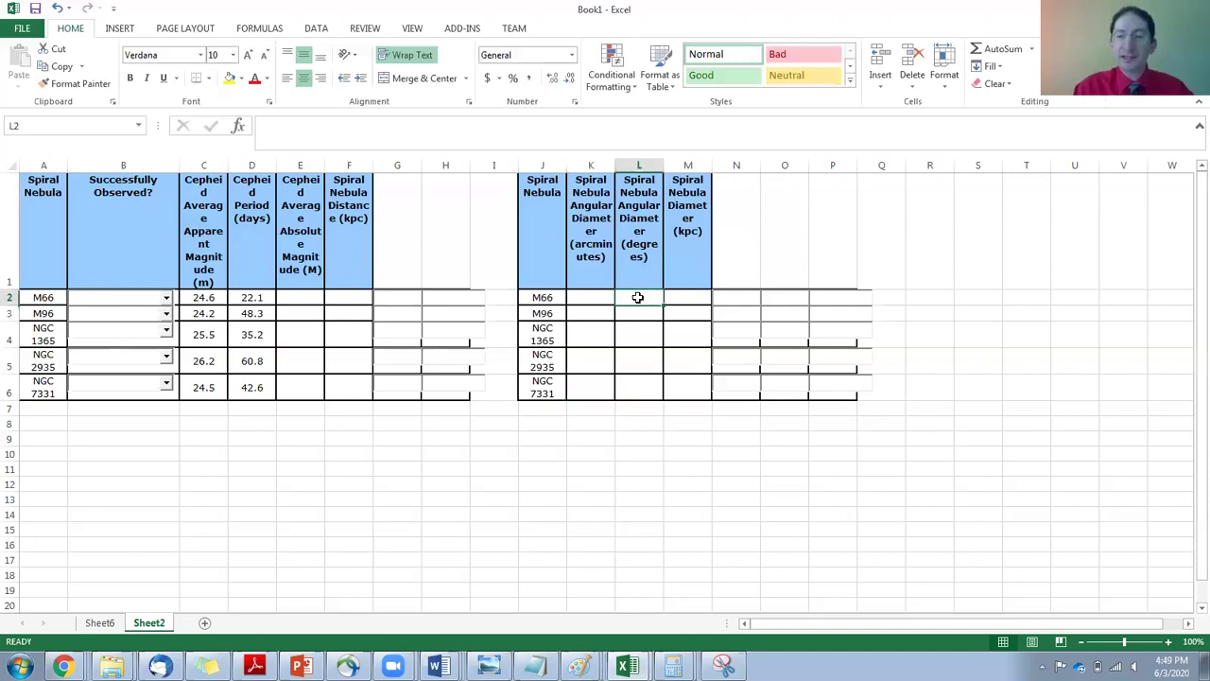
{"action": "type", "text": "="}
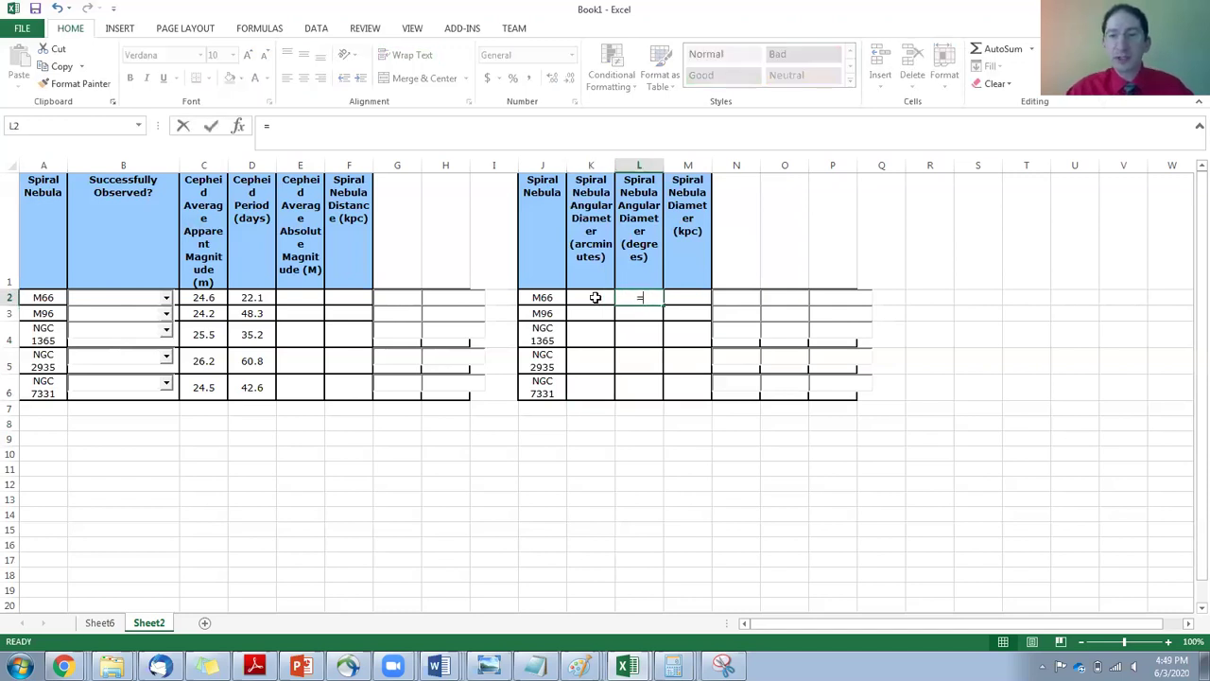
{"action": "left_click", "coordinate": [594, 298]}
{"action": "type", "text": "/"}
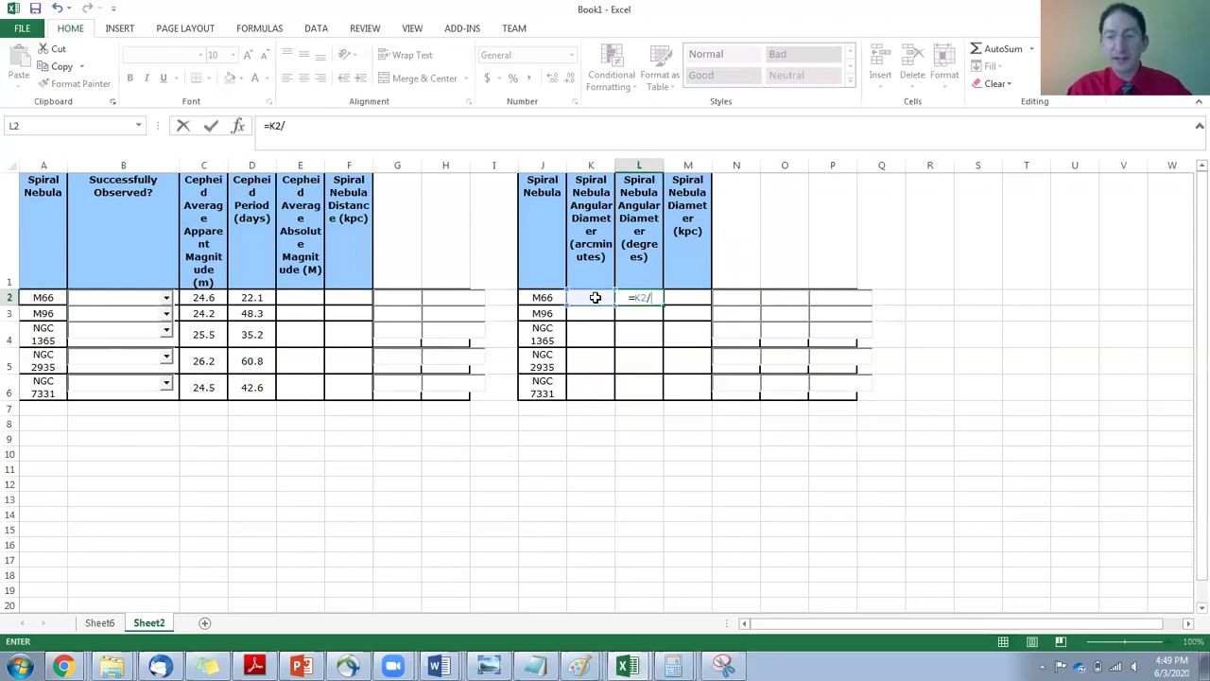
{"action": "type", "text": "60"}
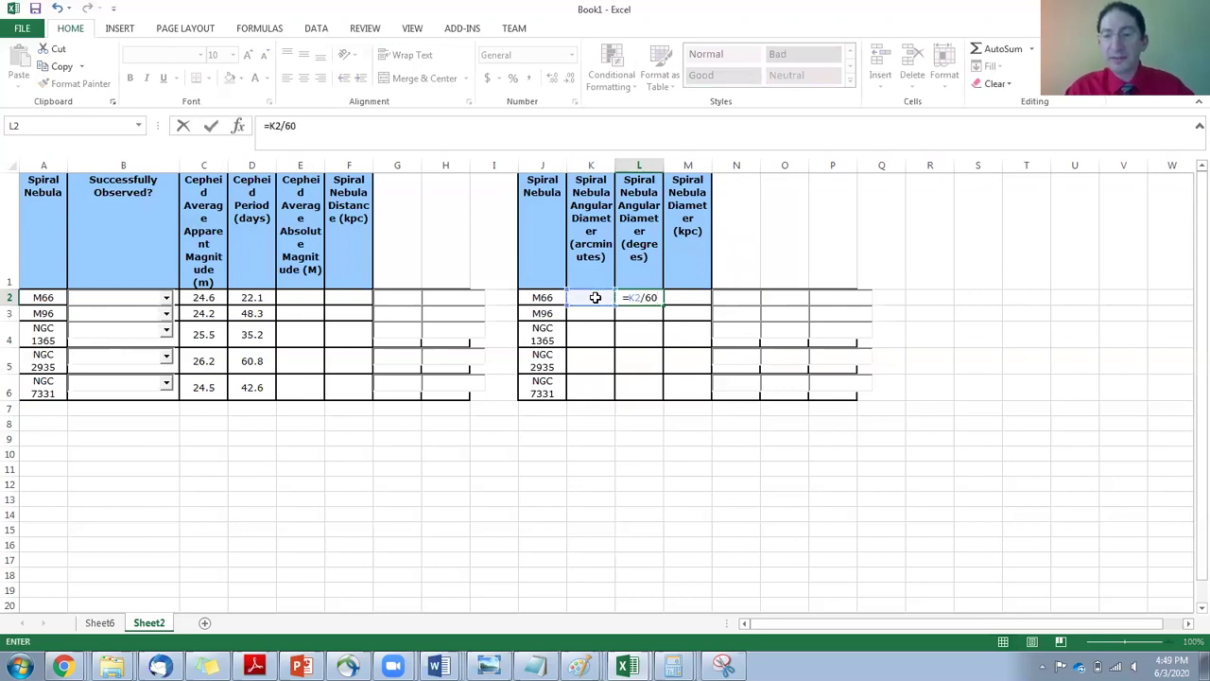
{"action": "key", "text": "Return"}
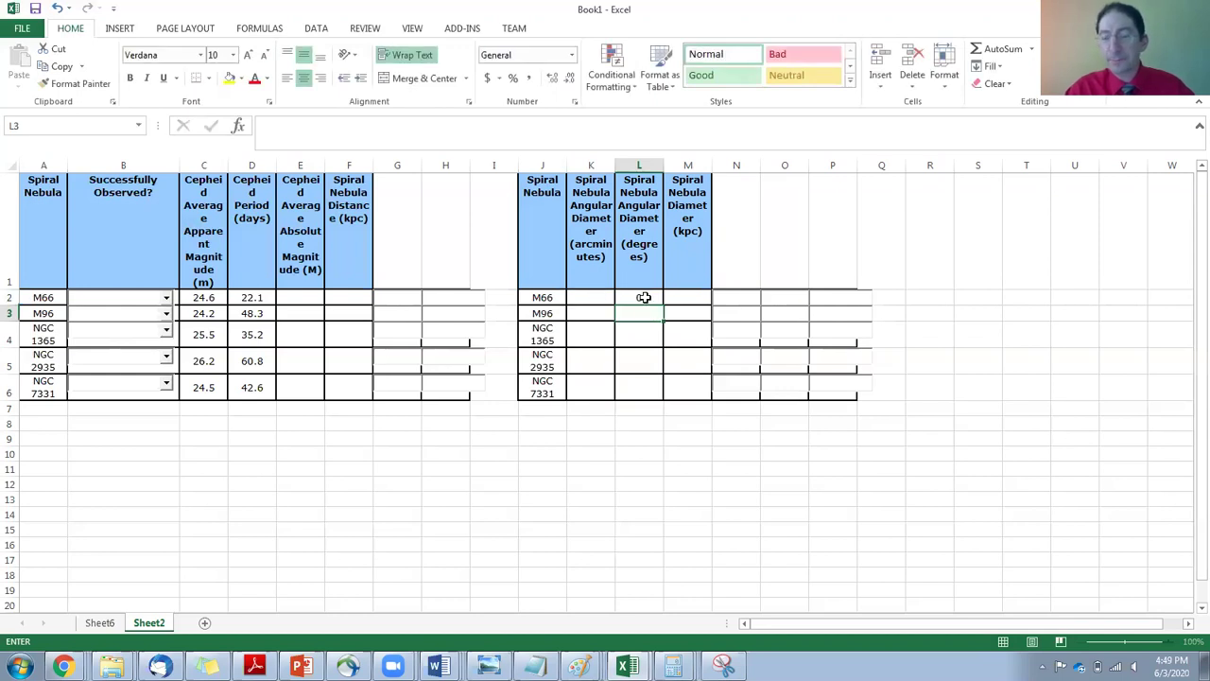
{"action": "left_click", "coordinate": [677, 297]}
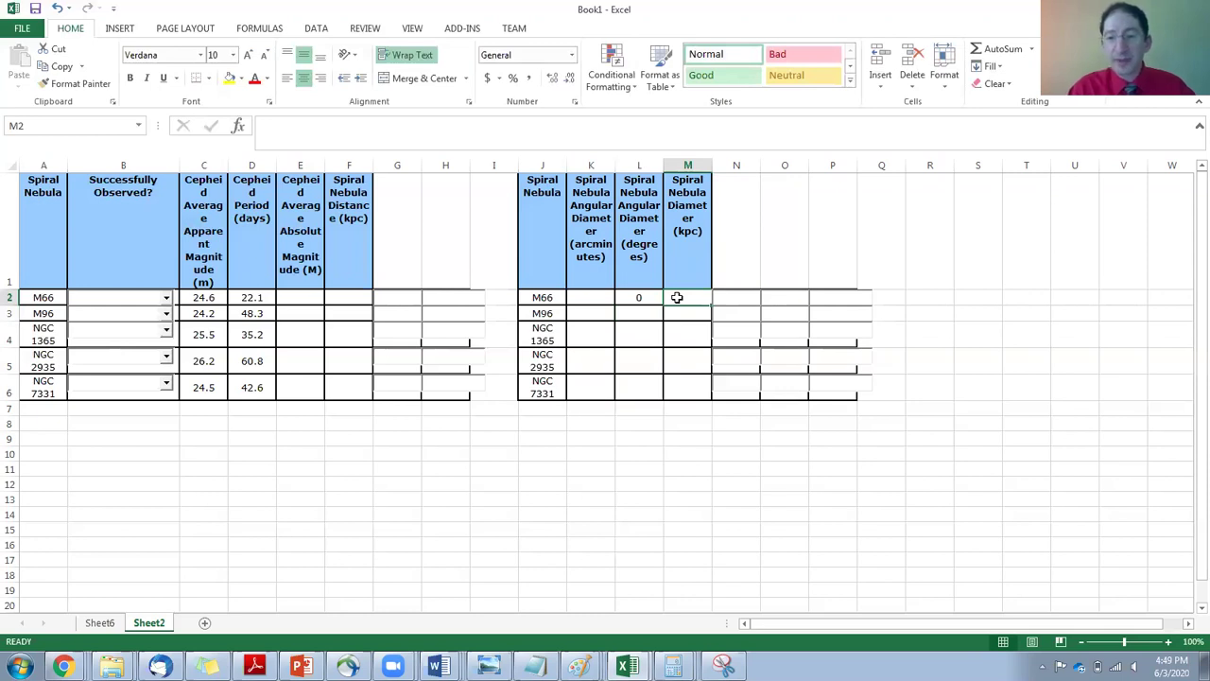
- Enter =L2/360*2*PI() in M2, accepting Excel's PI() correction
{"action": "type", "text": "="}
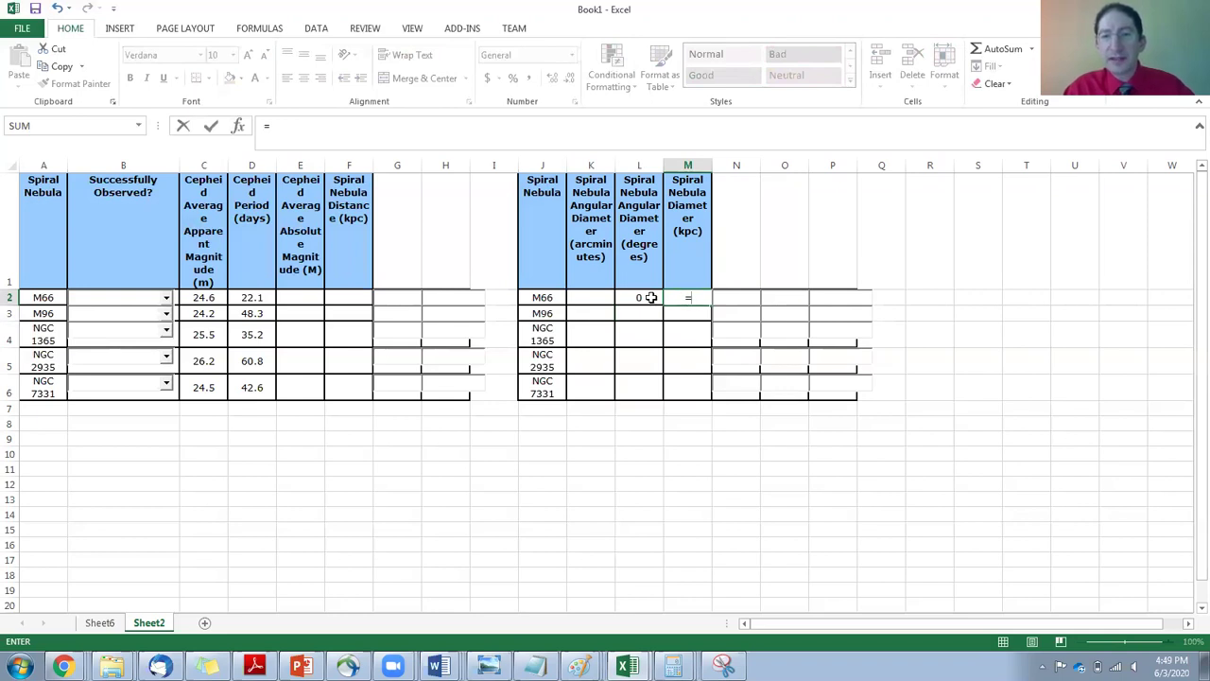
{"action": "left_click", "coordinate": [640, 298]}
{"action": "type", "text": "/360*2*pi"}
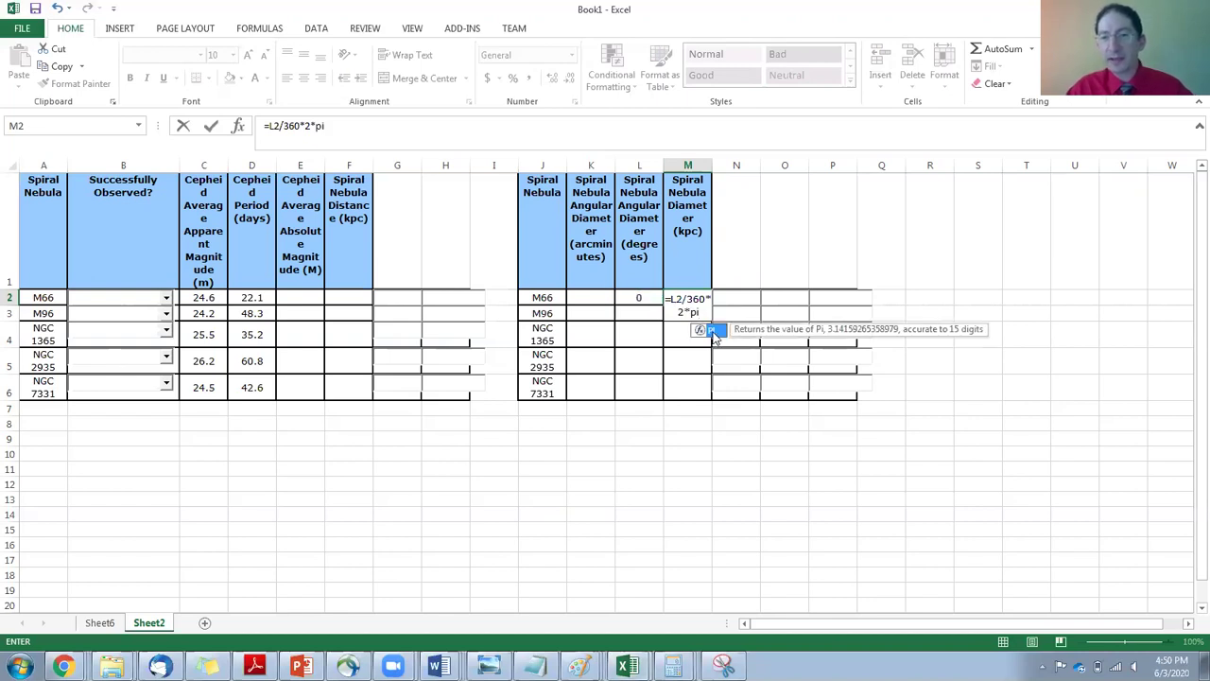
{"action": "key", "text": "Return"}
{"action": "left_click", "coordinate": [576, 383]}
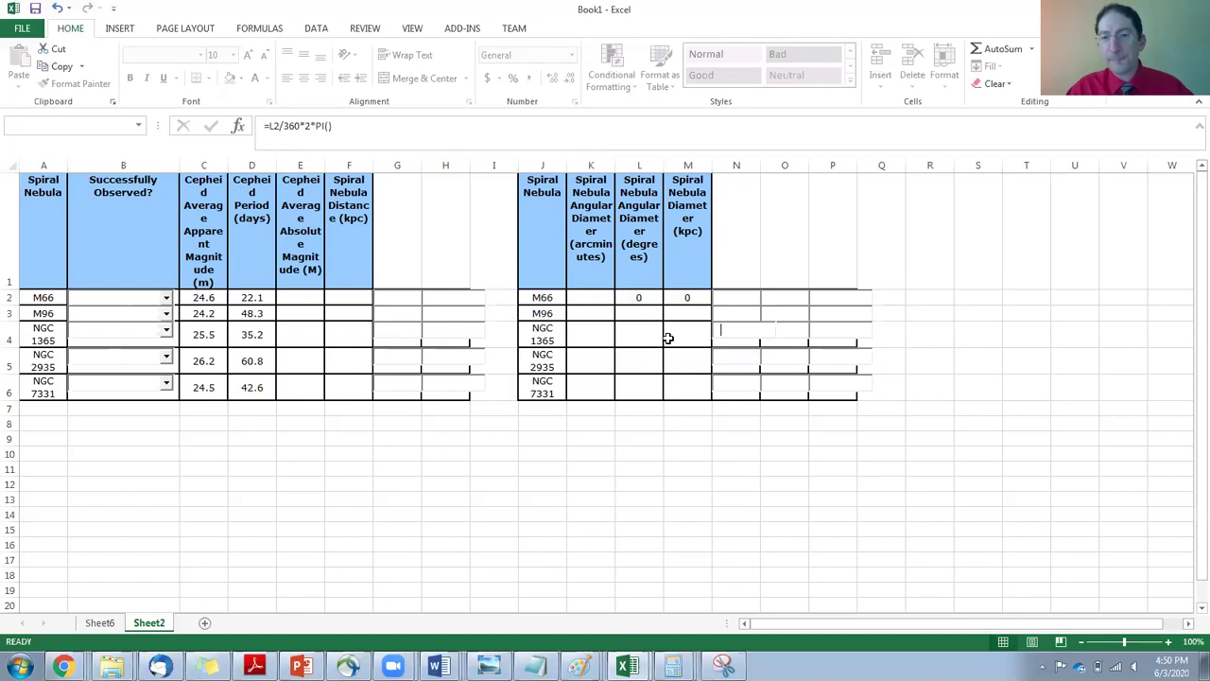
{"action": "left_click", "coordinate": [677, 296]}
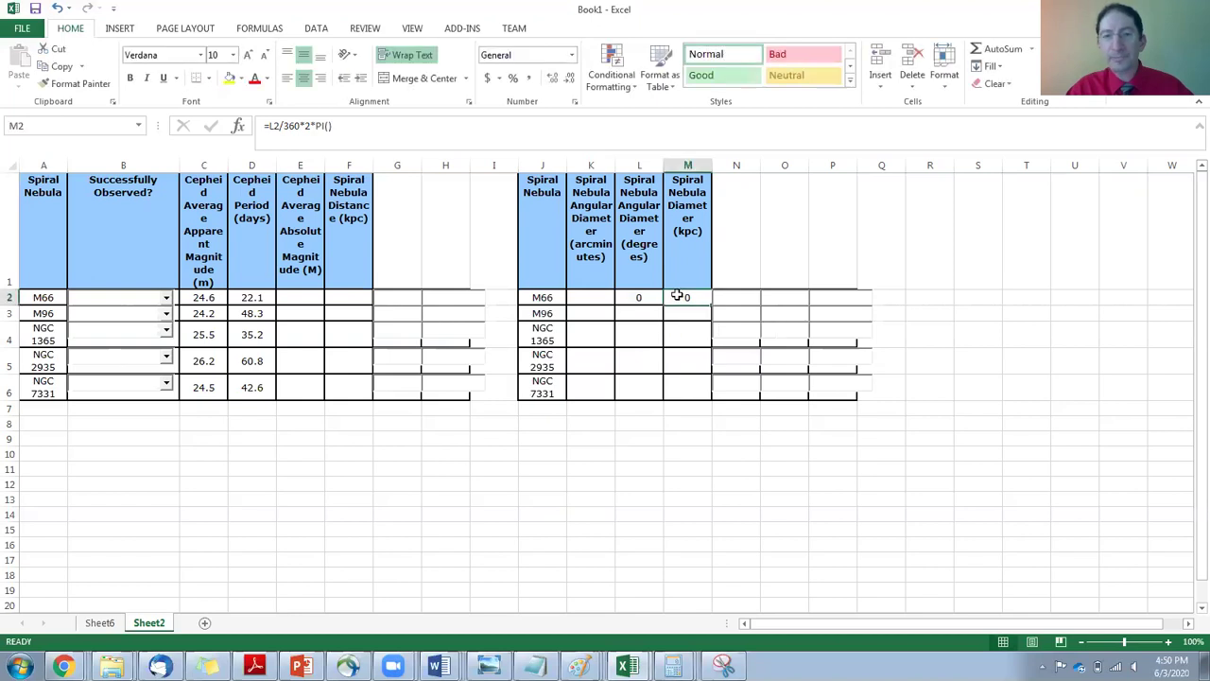
- Append *F2 to M2's formula to multiply by M66's distance
{"action": "left_click", "coordinate": [345, 130]}
{"action": "type", "text": "*"}
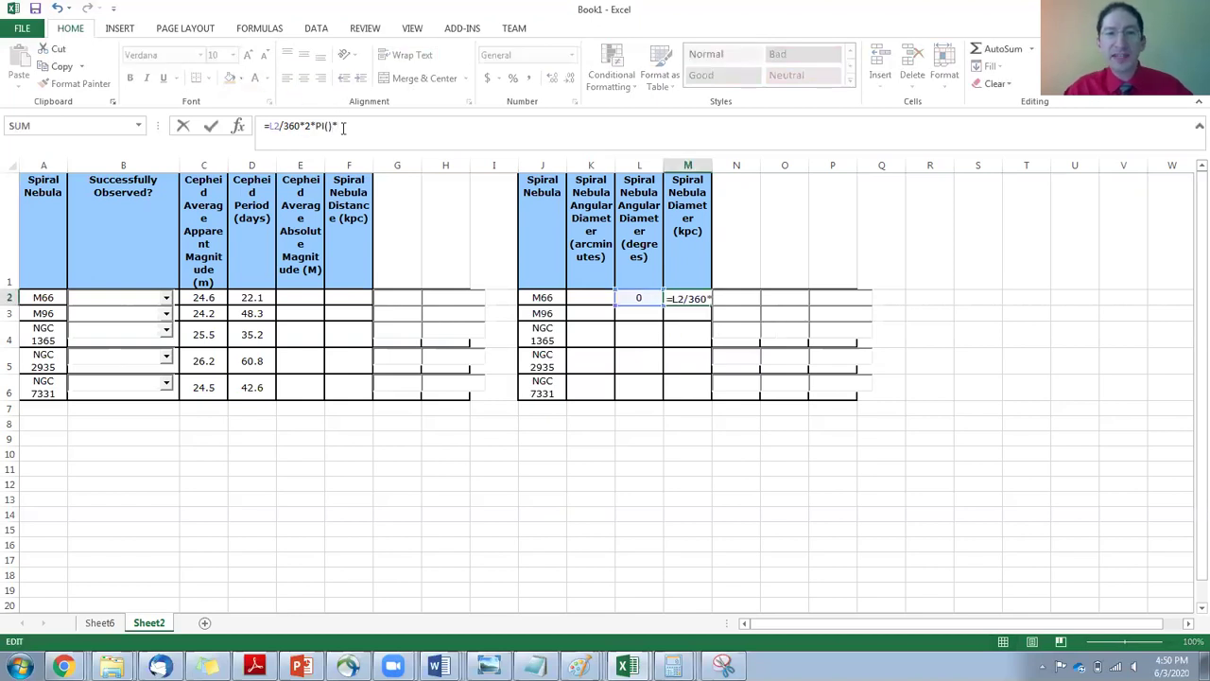
{"action": "left_click", "coordinate": [699, 301]}
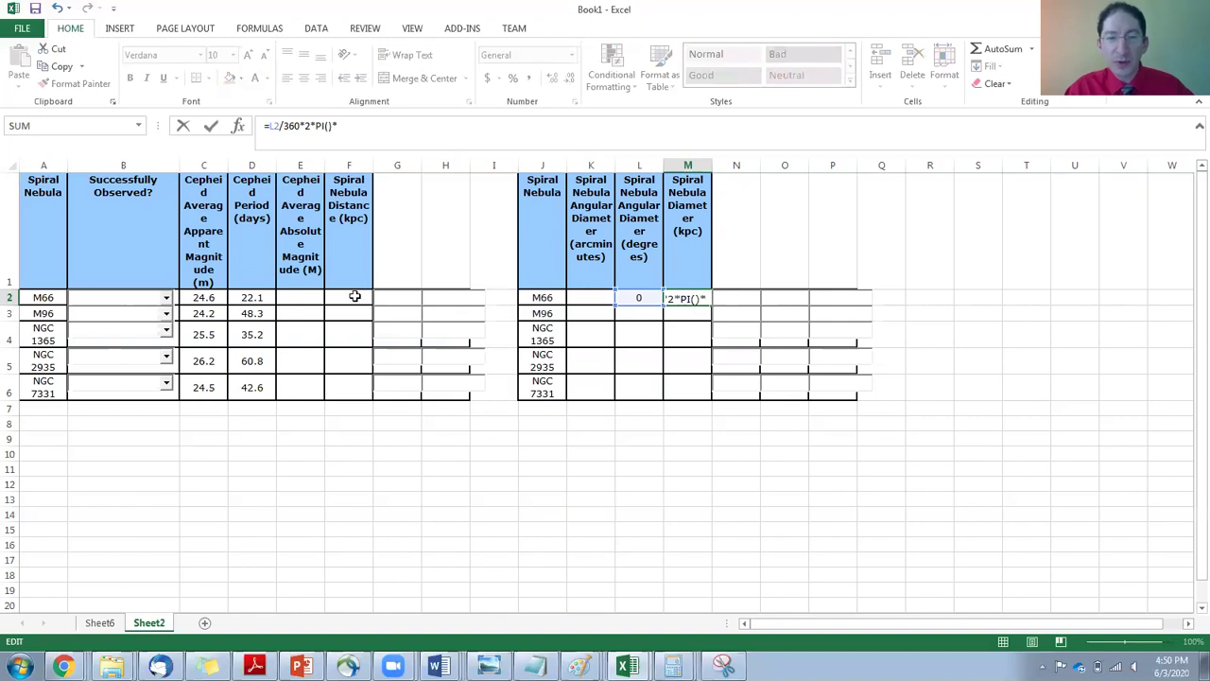
{"action": "left_click", "coordinate": [352, 297]}
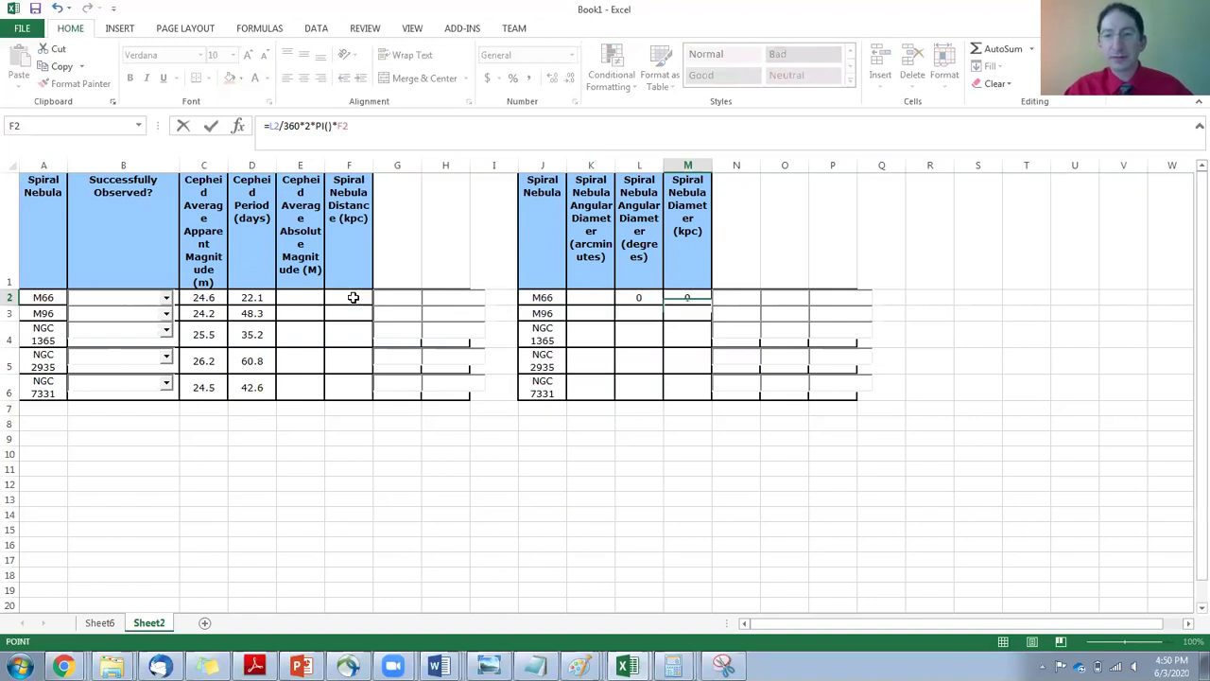
{"action": "key", "text": "Return"}
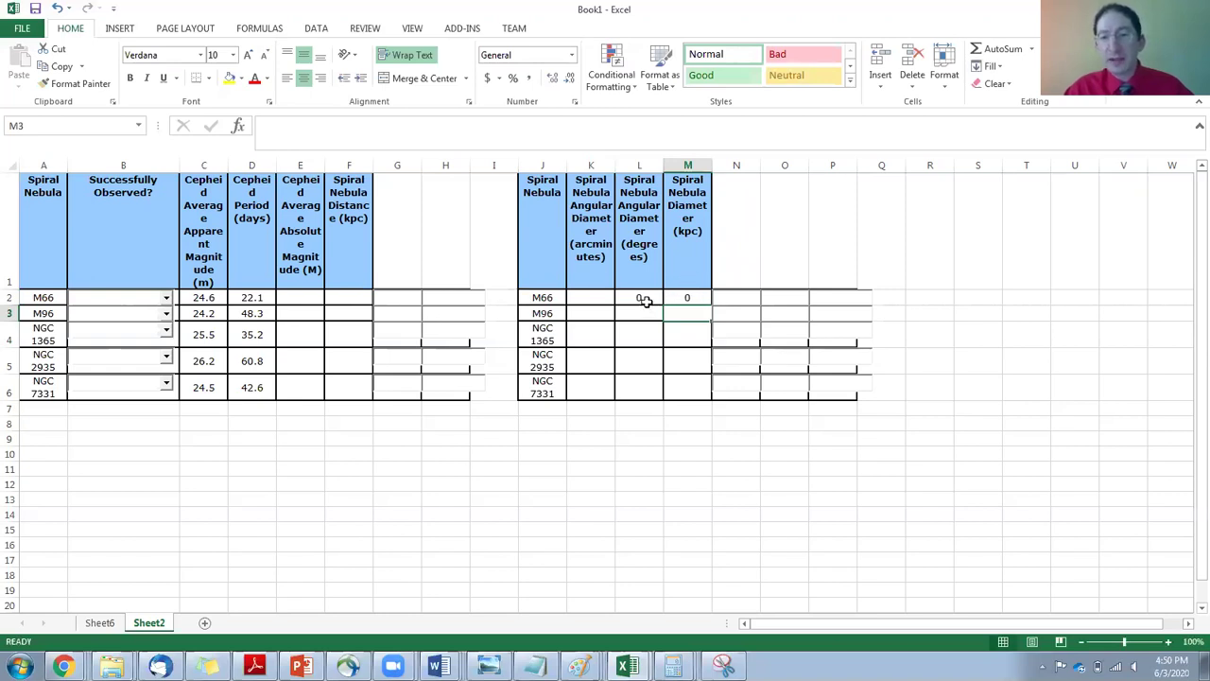
- Copy the L2:M2 degree and size formulas from M66 down through row 6
{"action": "mouse_move", "coordinate": [640, 300]}
{"action": "left_mouse_down"}
{"action": "mouse_move", "coordinate": [687, 298]}
{"action": "mouse_move", "coordinate": [720, 437]}
{"action": "left_mouse_up"}
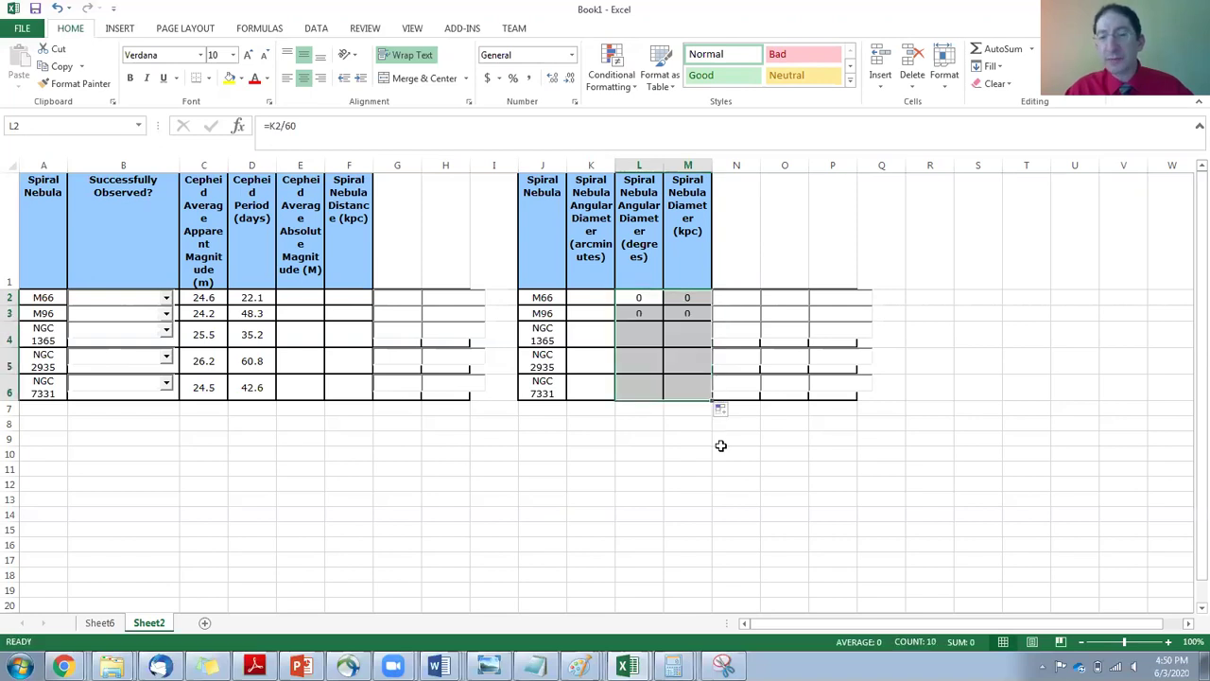